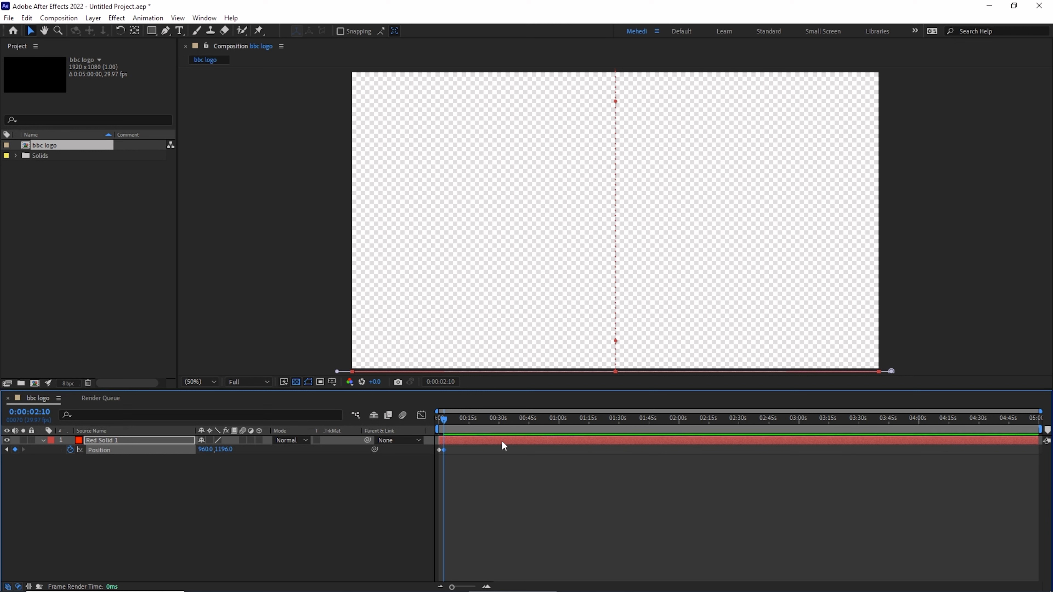
- Trim the end of the Red Solid 1 layer to 0:00:02:13, three frames after its last position keyframe, and preview it
{"action": "key", "text": "equal"}
{"action": "key", "text": "equal"}
{"action": "key", "text": "equal"}
{"action": "key", "text": "Page_Down"}
{"action": "key", "text": "Page_Down"}
{"action": "key", "text": "Page_Down"}
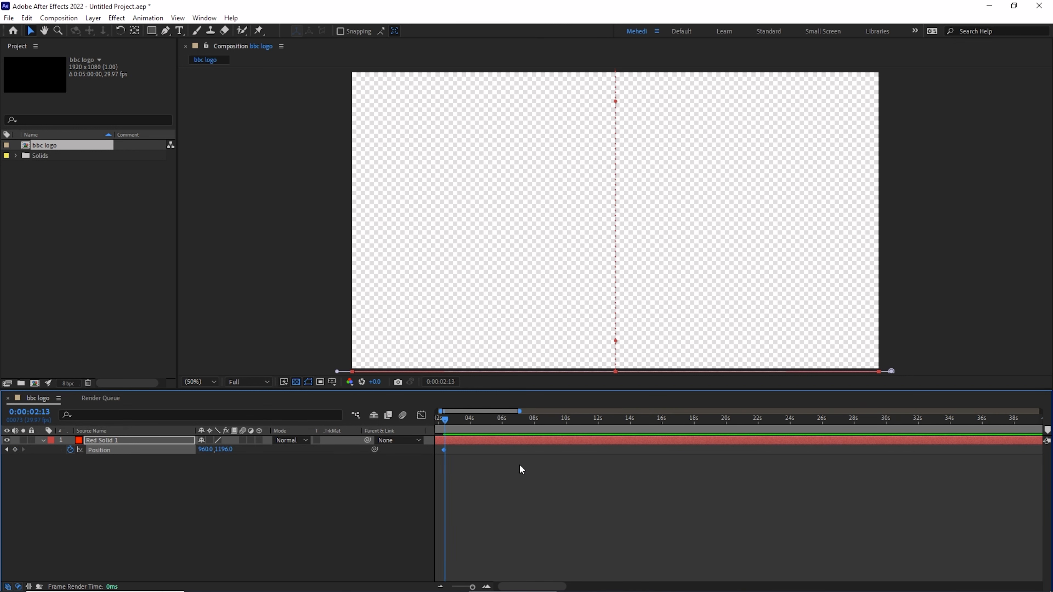
{"action": "key", "text": "ctrl+z"}
{"action": "left_click", "coordinate": [502, 443]}
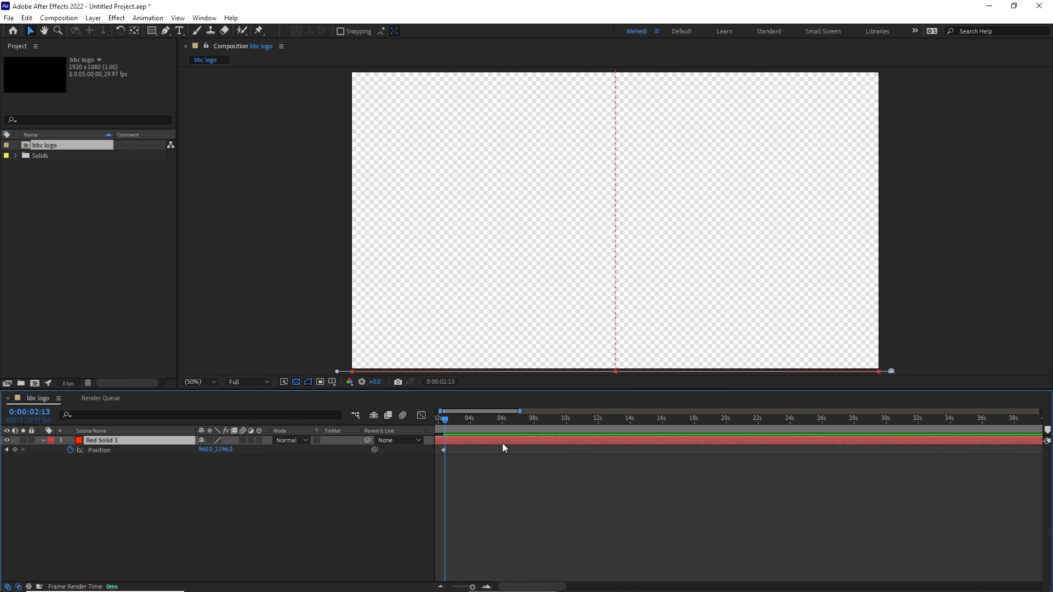
{"action": "key", "text": "alt+bracketright"}
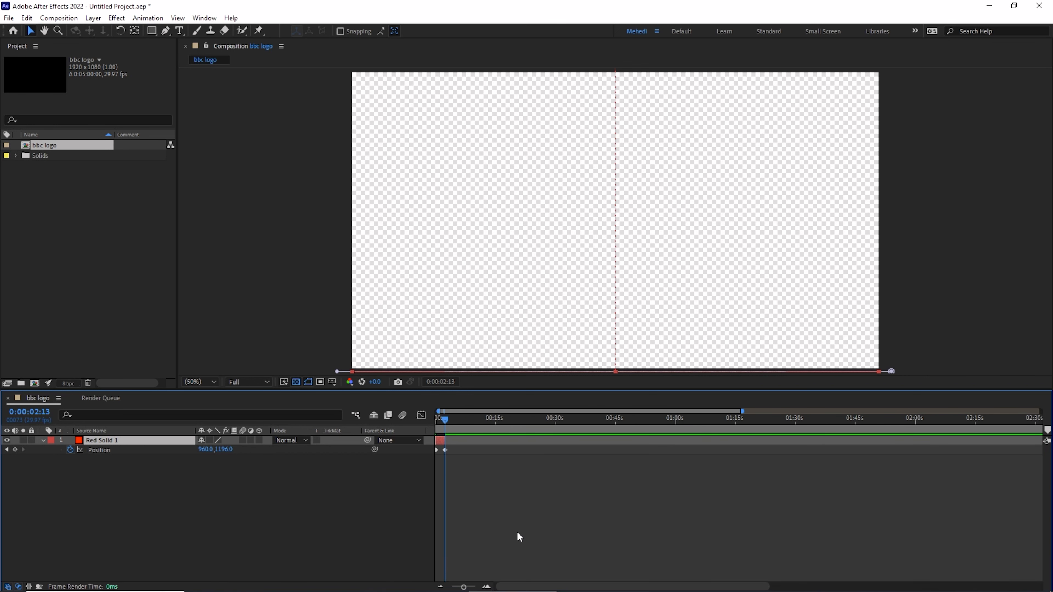
{"action": "left_click", "coordinate": [535, 585]}
{"action": "left_click_drag", "start_coordinate": [585, 586], "coordinate": [511, 584]}
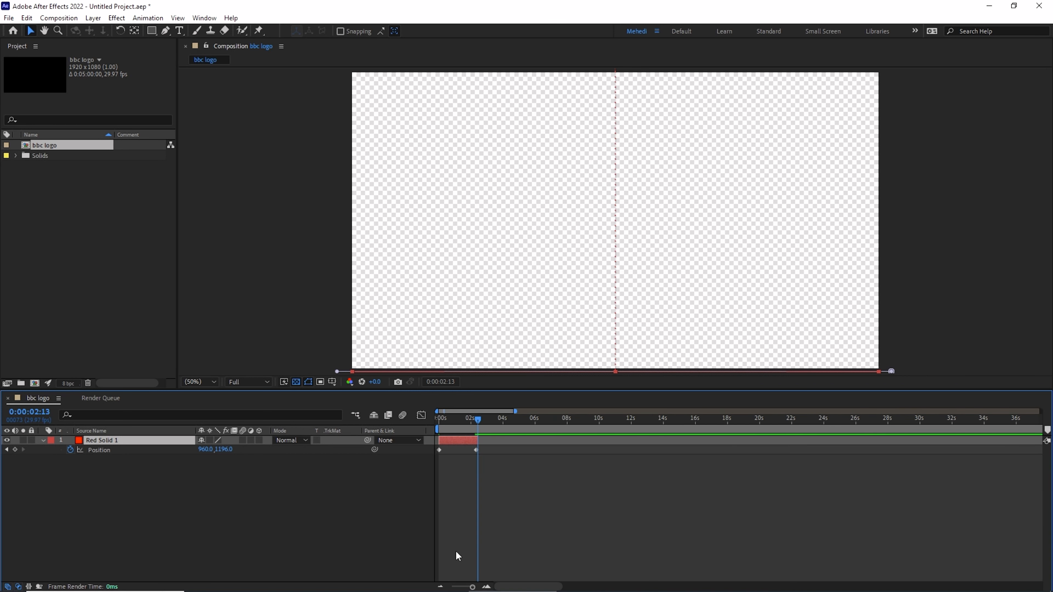
{"action": "key", "text": "space"}
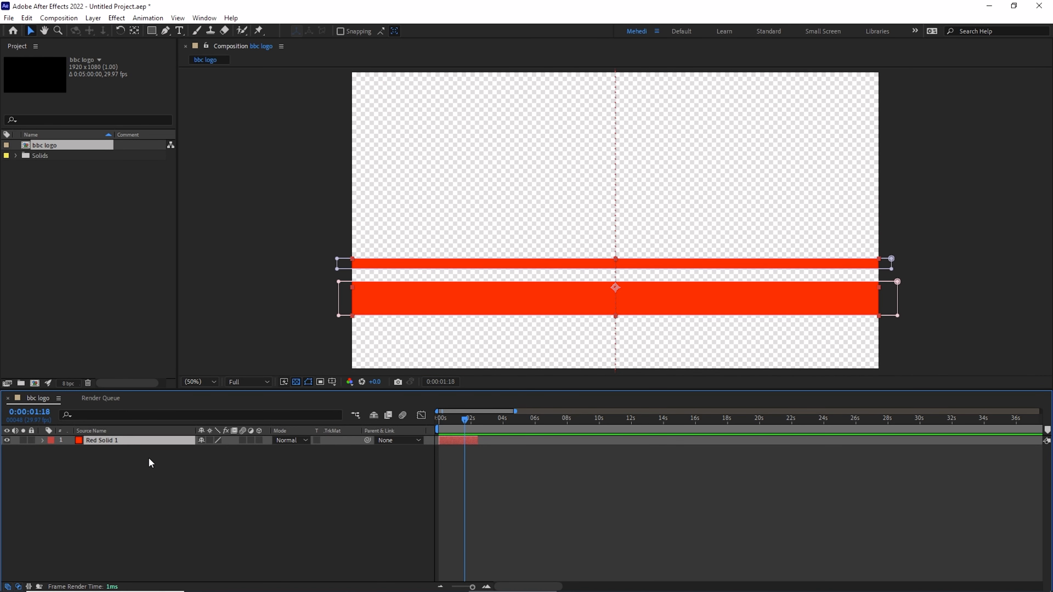
- Duplicate the Red Solid 1 layer six times
{"action": "key", "text": "ctrl+d"}
{"action": "key", "text": "ctrl+d"}
{"action": "key", "text": "ctrl+d"}
{"action": "key", "text": "ctrl+d"}
{"action": "key", "text": "ctrl+d"}
{"action": "key", "text": "ctrl+d"}
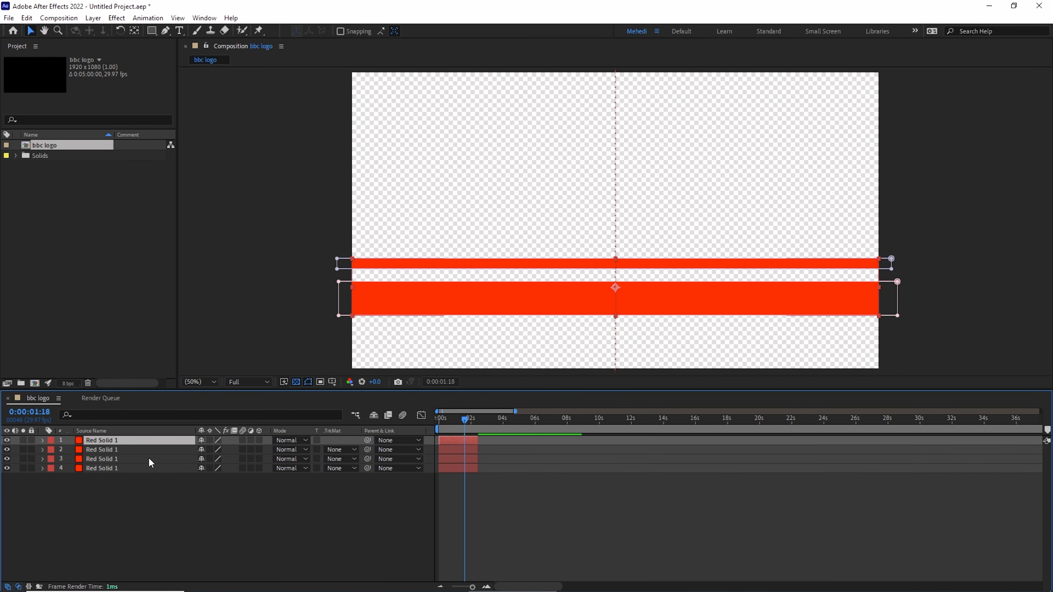
- Stagger the seven red solid layers in time like a staircase, with the topmost starting at about 10.5 s, and preview
{"action": "left_click", "coordinate": [453, 486], "text": "shift"}
{"action": "left_click_drag", "start_coordinate": [453, 487], "coordinate": [626, 439]}
{"action": "left_click", "coordinate": [472, 483], "text": "ctrl"}
{"action": "left_click", "coordinate": [508, 471], "text": "ctrl"}
{"action": "left_click", "coordinate": [508, 471], "text": "ctrl"}
{"action": "left_click", "coordinate": [508, 475], "text": "ctrl"}
{"action": "left_click", "coordinate": [527, 469], "text": "ctrl"}
{"action": "left_click", "coordinate": [558, 458], "text": "ctrl"}
{"action": "left_click", "coordinate": [595, 447], "text": "ctrl"}
{"action": "key", "text": "space"}
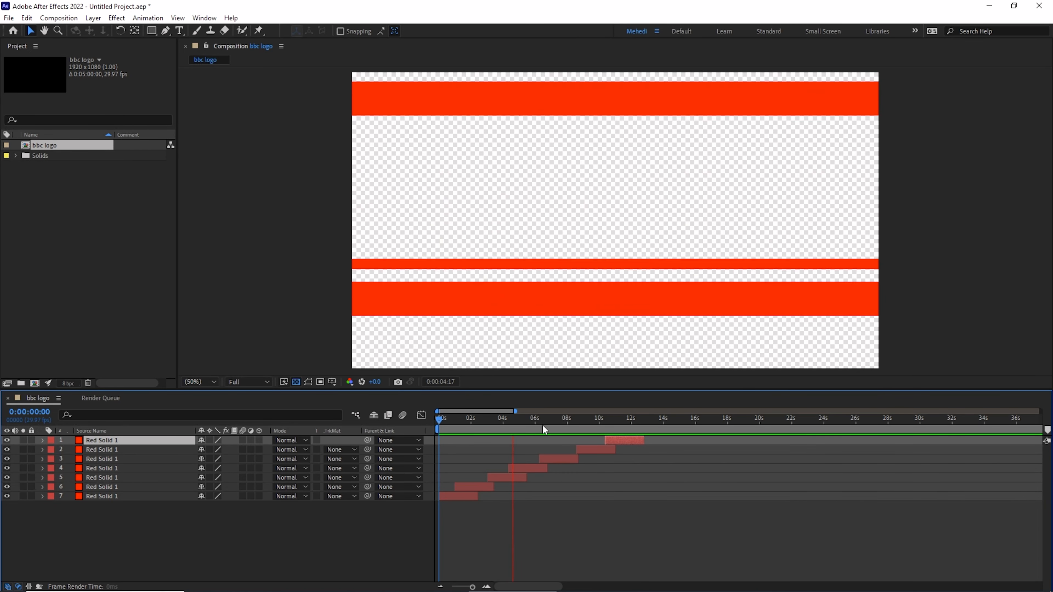
{"action": "key", "text": "space"}
- Duplicate all seven staggered layers together and shift the copies to start at about 12 s
{"action": "key", "text": "ctrl+a"}
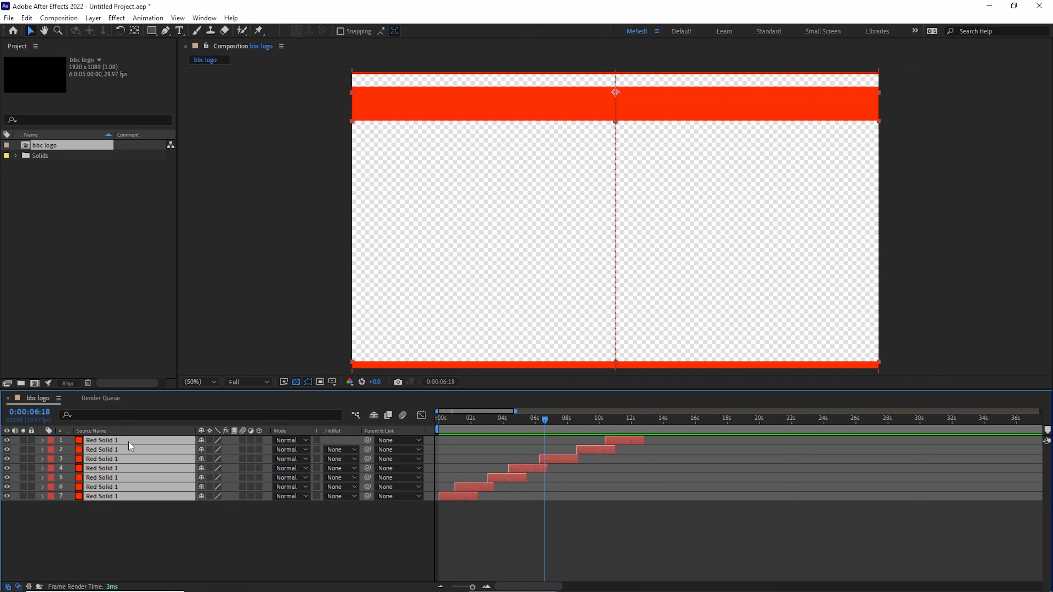
{"action": "key", "text": "ctrl+d"}
{"action": "left_click_drag", "start_coordinate": [482, 484], "coordinate": [647, 477]}
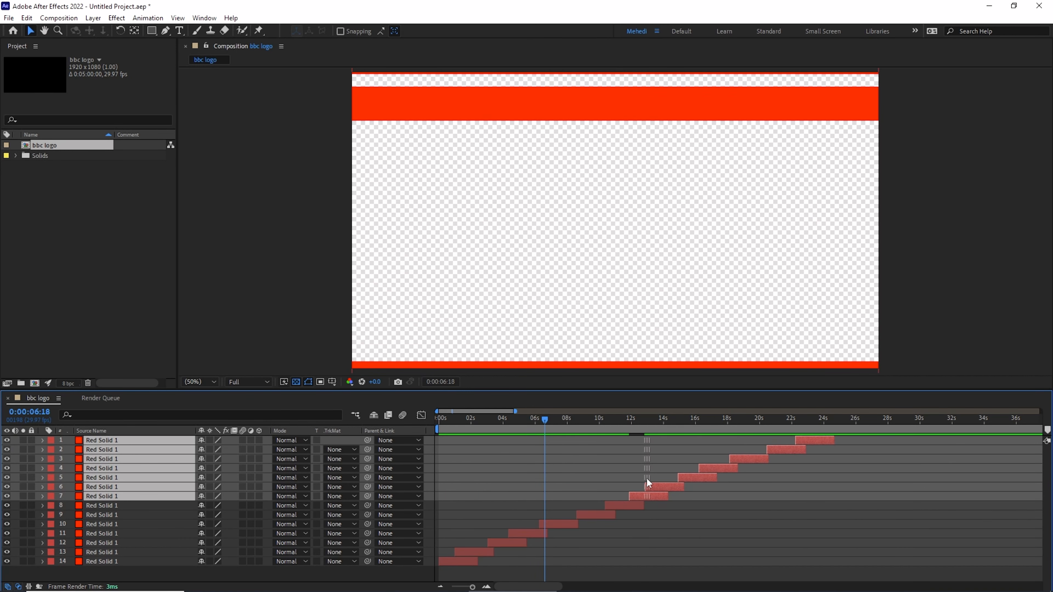
- Pre-compose all fourteen red solid layers into a composition named Shape
{"action": "left_click_drag", "start_coordinate": [160, 571], "coordinate": [138, 437]}
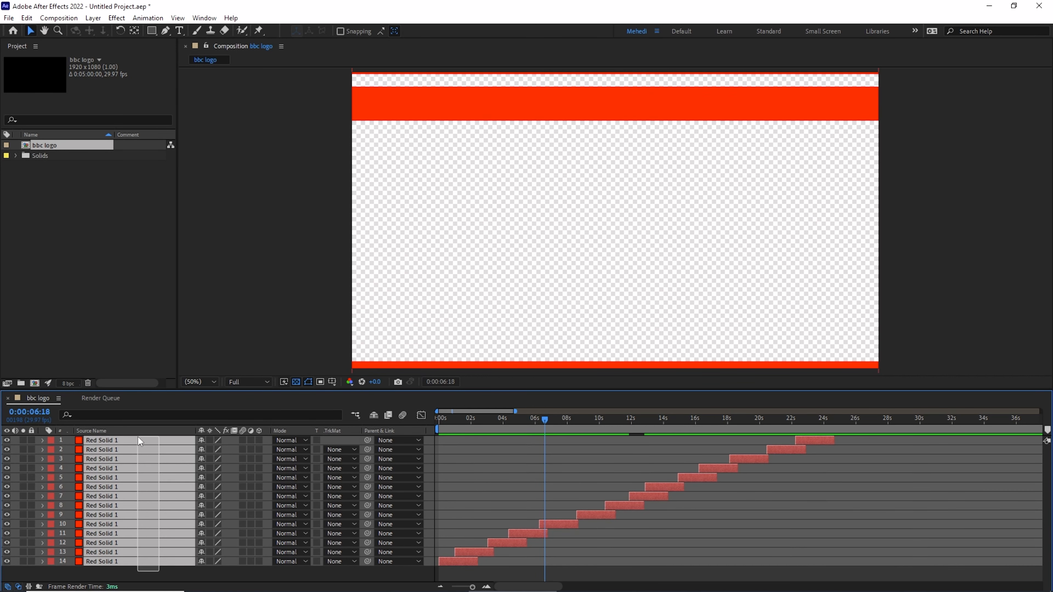
{"action": "right_click", "coordinate": [156, 469]}
{"action": "left_click", "coordinate": [834, 423]}
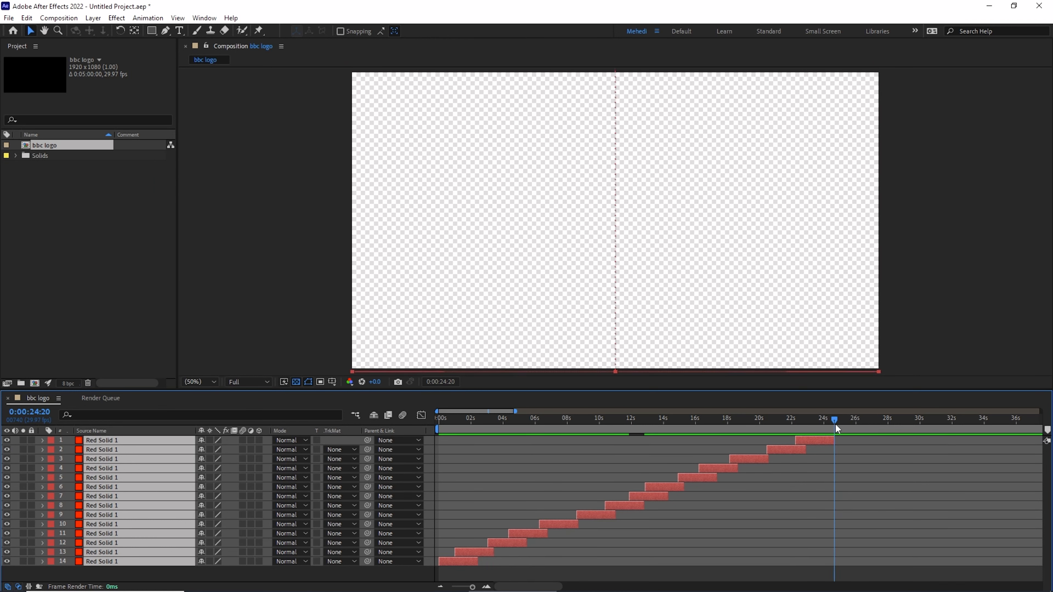
{"action": "right_click", "coordinate": [173, 553]}
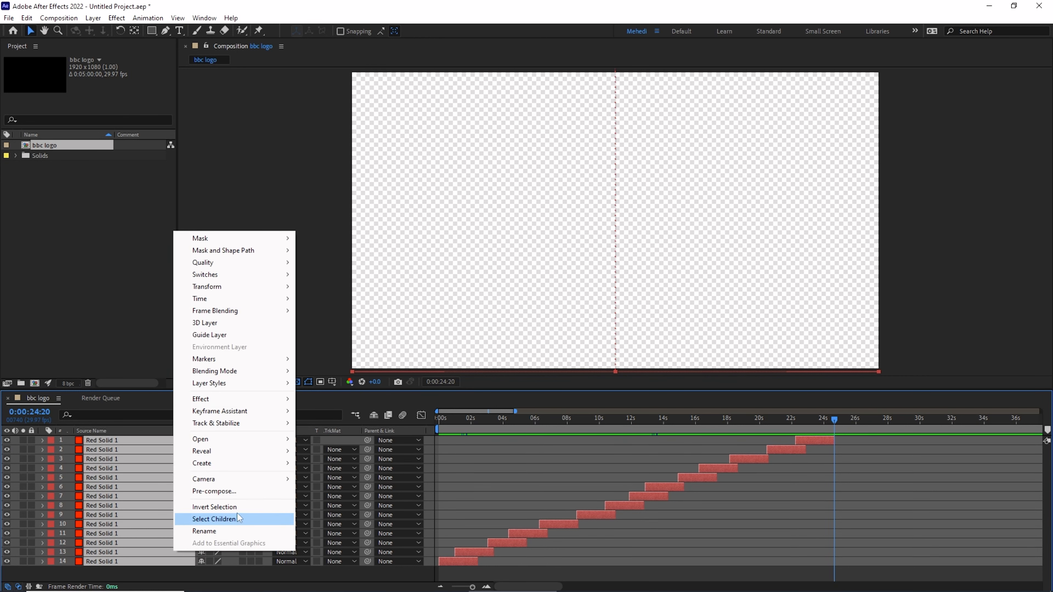
{"action": "left_click", "coordinate": [214, 491]}
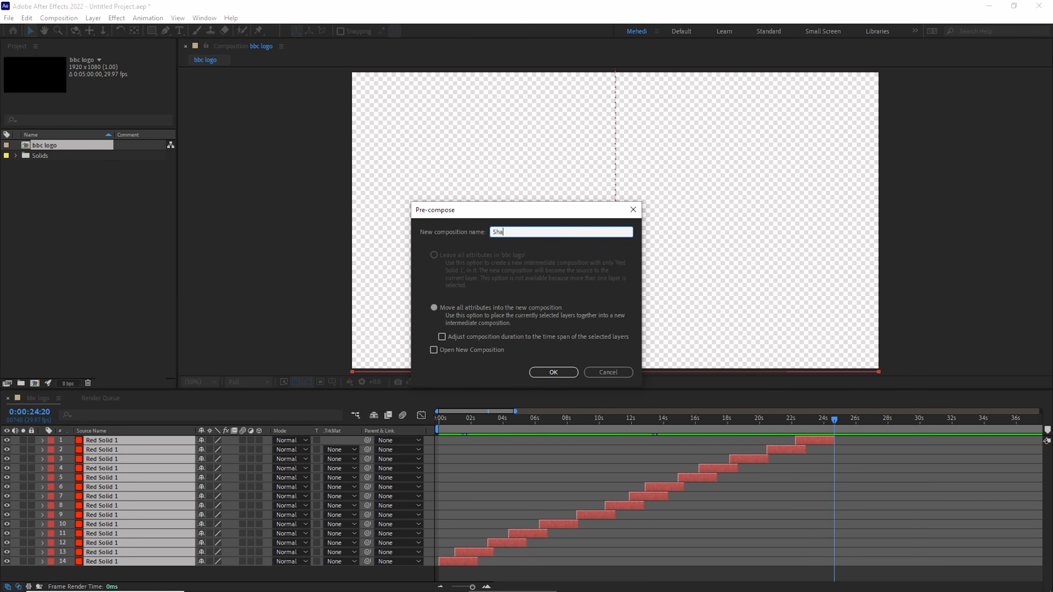
{"action": "left_click", "coordinate": [553, 372]}
- Trim the end of the Shape layer to 0:00:24:24 and preview the composition from the start
{"action": "left_click", "coordinate": [836, 420]}
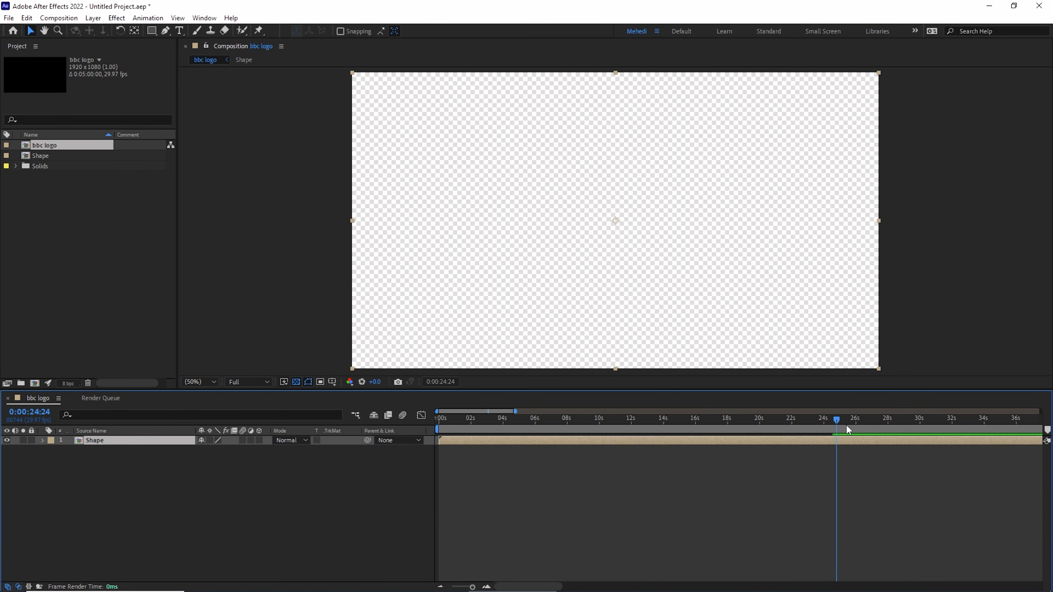
{"action": "key", "text": "alt+bracketright"}
{"action": "left_click", "coordinate": [441, 448]}
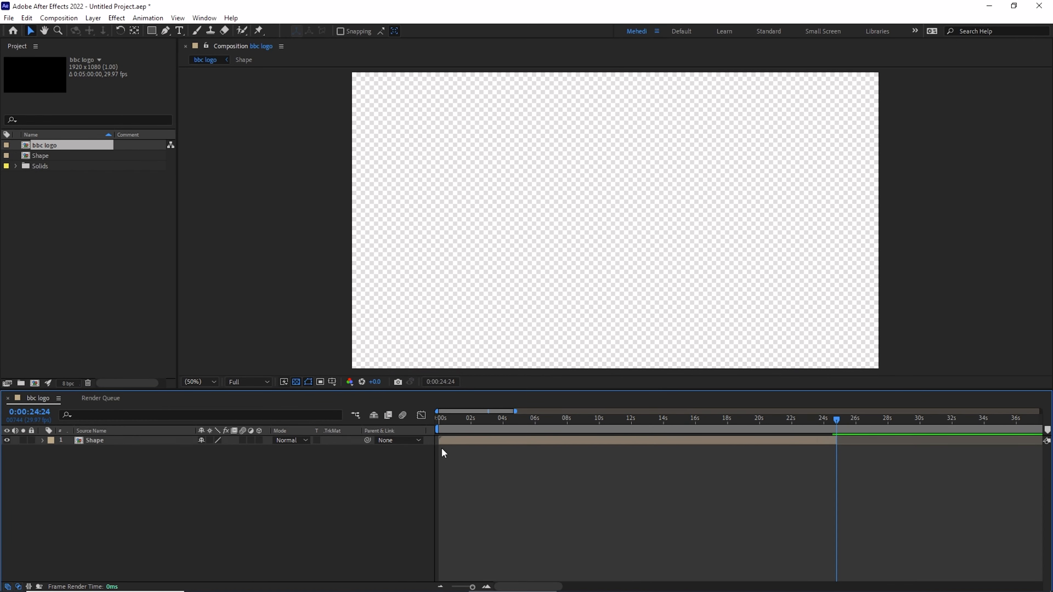
{"action": "key", "text": "Home"}
{"action": "key", "text": "space"}
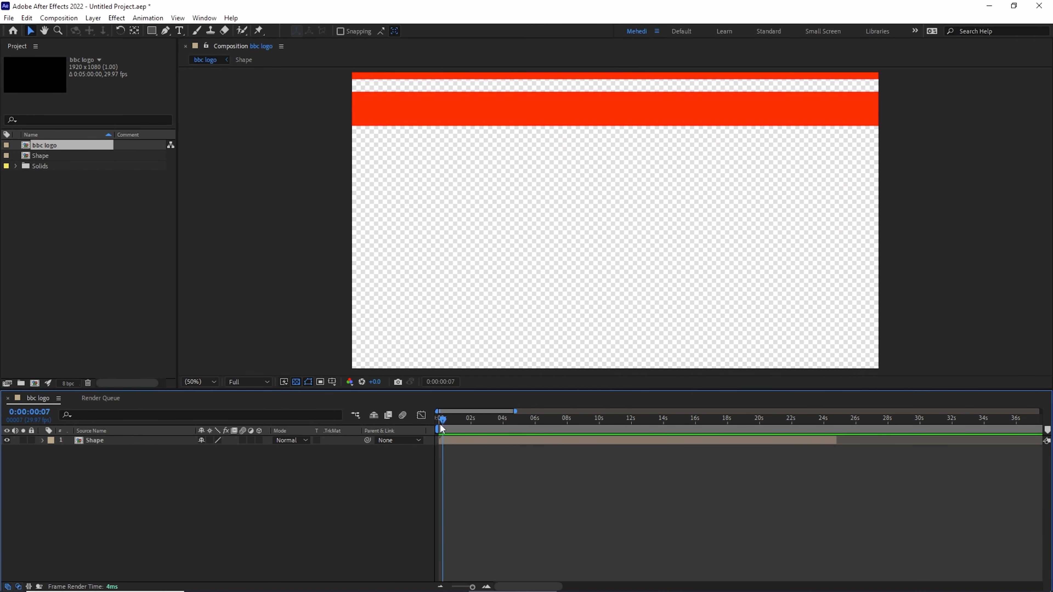
- Show the Effects & Presets list and apply the CC Sphere effect from the Perspective category to the Shape layer
{"action": "left_click", "coordinate": [204, 18]}
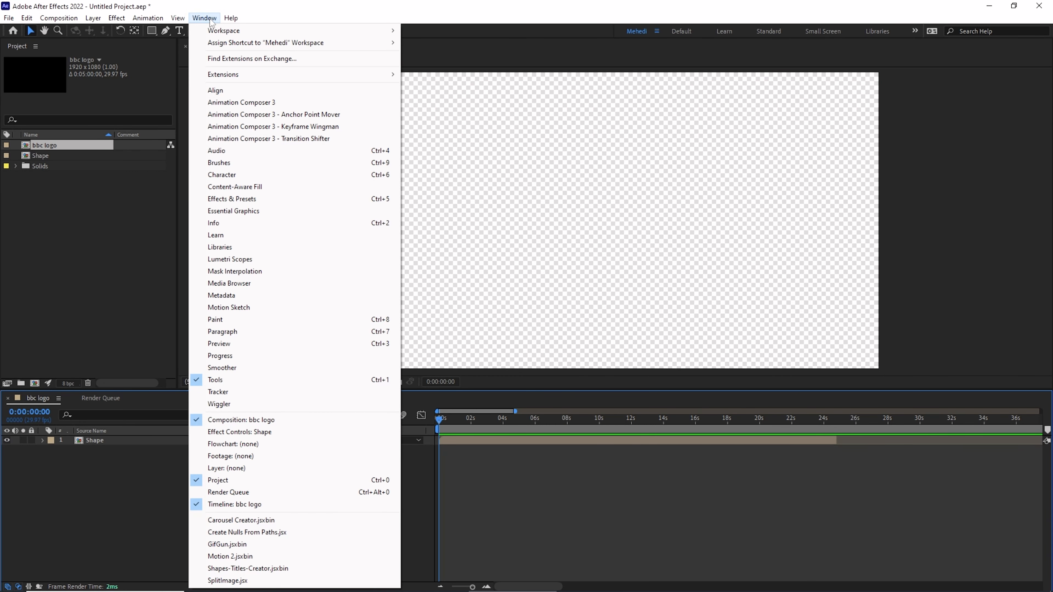
{"action": "left_click", "coordinate": [255, 199]}
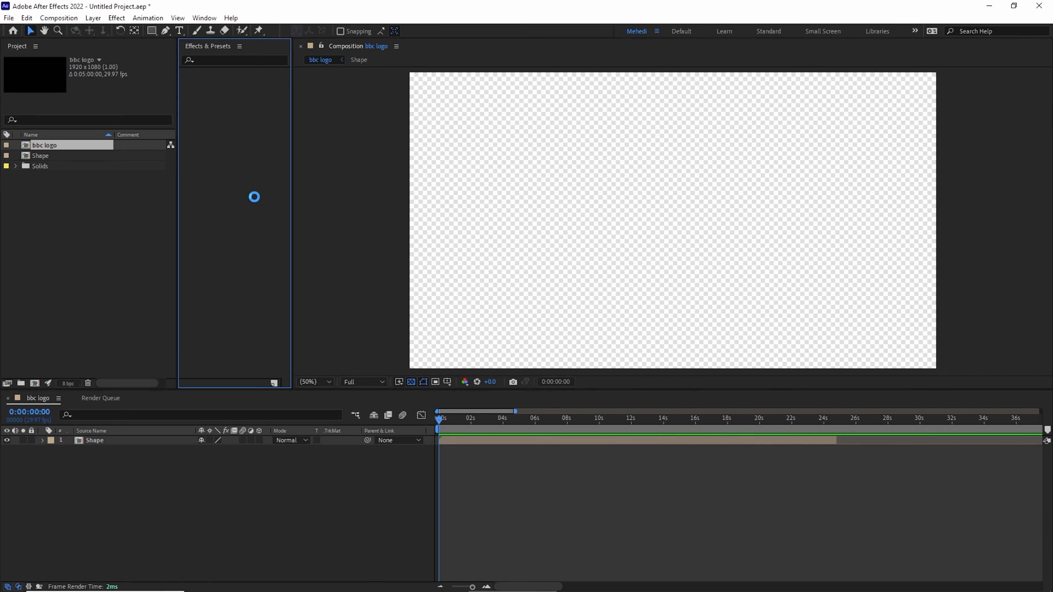
{"action": "left_click_drag", "start_coordinate": [290, 97], "coordinate": [323, 105]}
{"action": "left_click", "coordinate": [223, 60]}
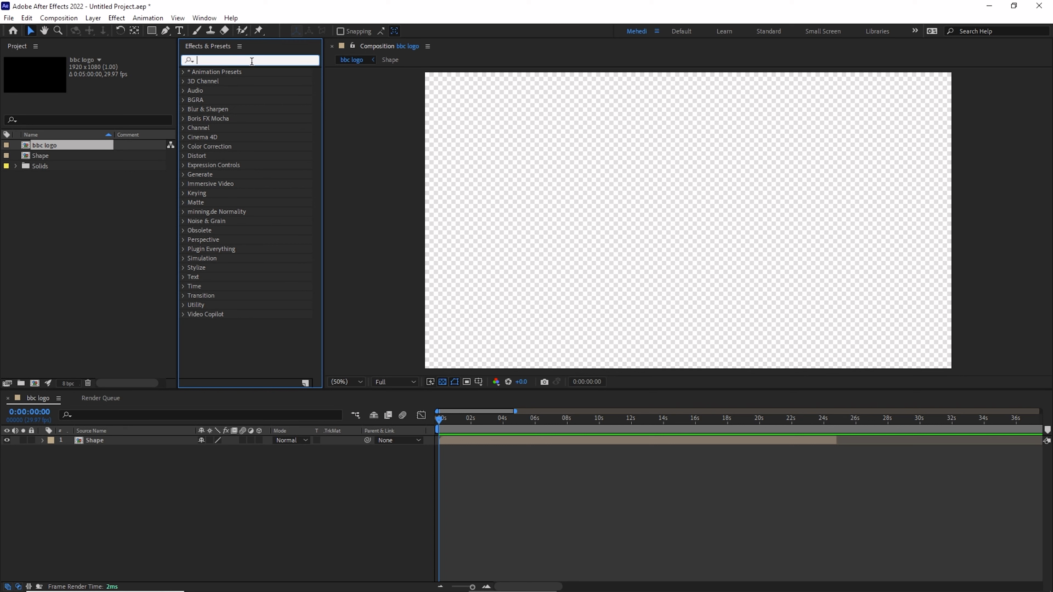
{"action": "left_click", "coordinate": [183, 240]}
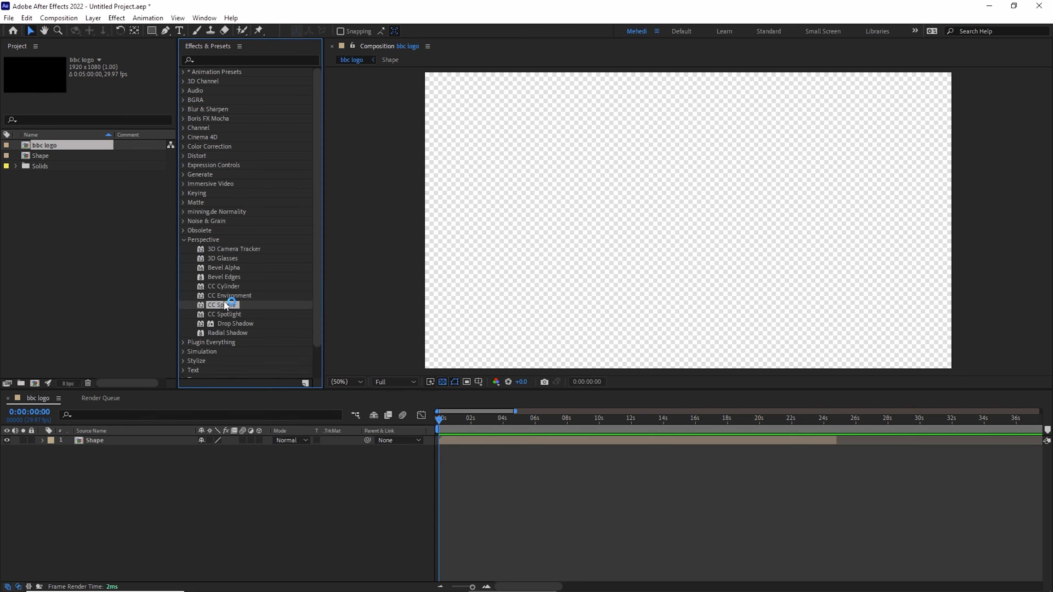
{"action": "left_click", "coordinate": [482, 419]}
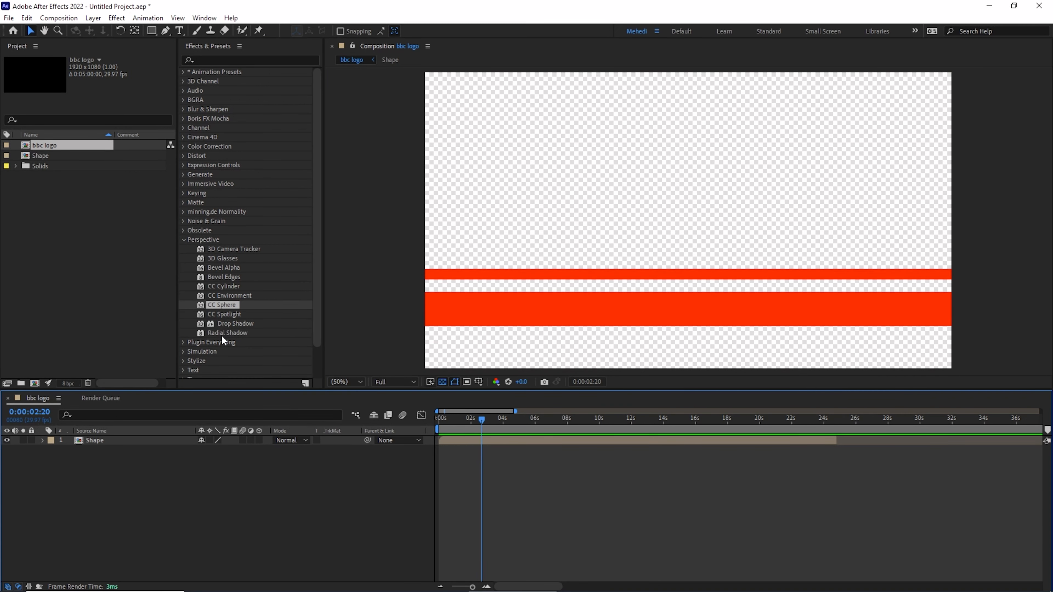
{"action": "left_click_drag", "start_coordinate": [224, 307], "coordinate": [477, 440]}
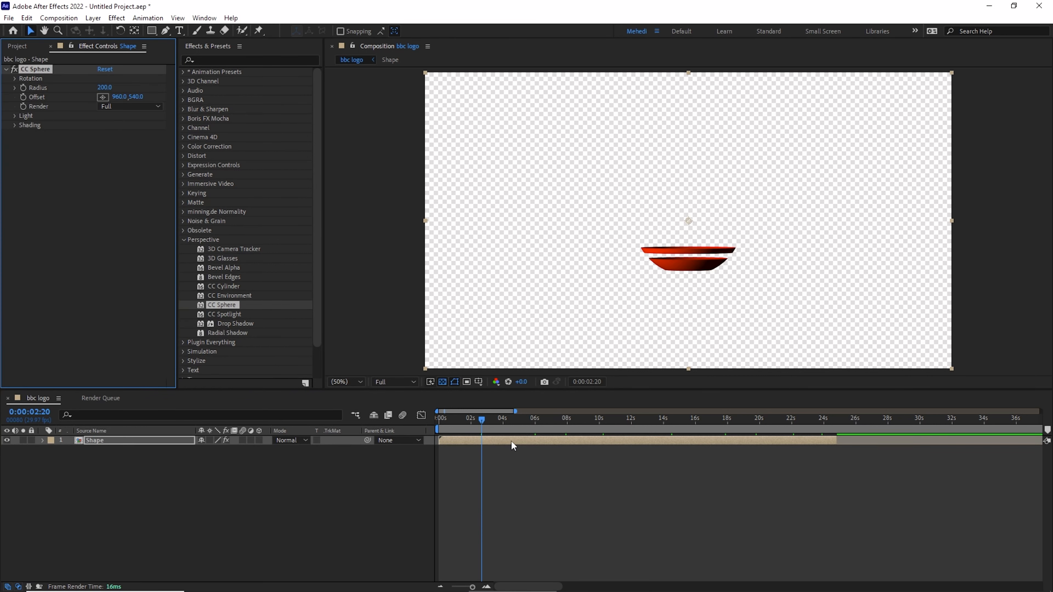
{"action": "left_click", "coordinate": [36, 70]}
{"action": "left_click", "coordinate": [123, 106]}
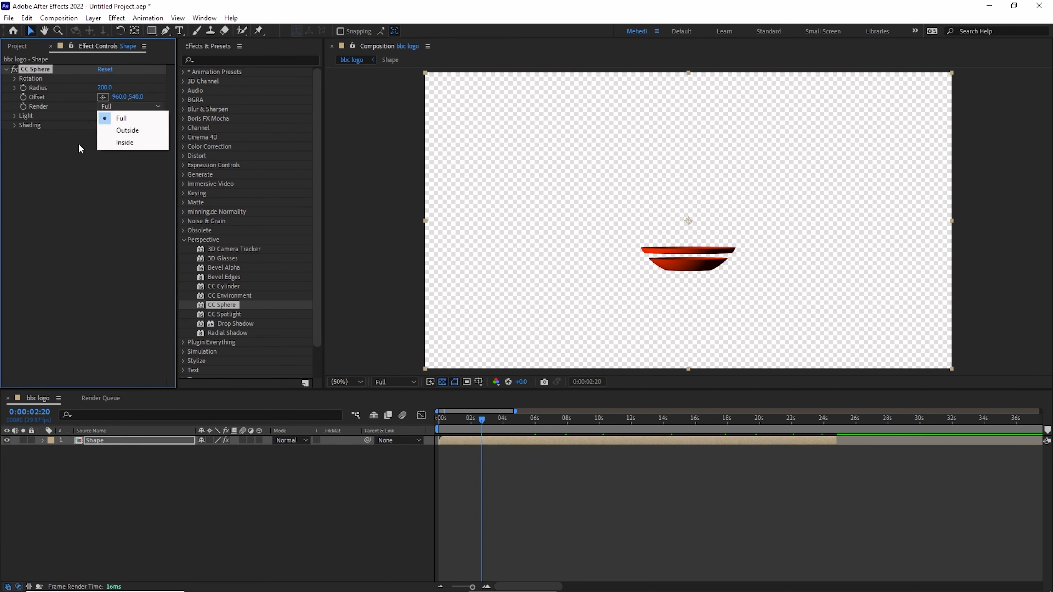
{"action": "left_click", "coordinate": [80, 145]}
{"action": "left_click_drag", "start_coordinate": [119, 96], "coordinate": [152, 97]}
{"action": "key", "text": "ctrl+z"}
{"action": "key", "text": "ctrl+z"}
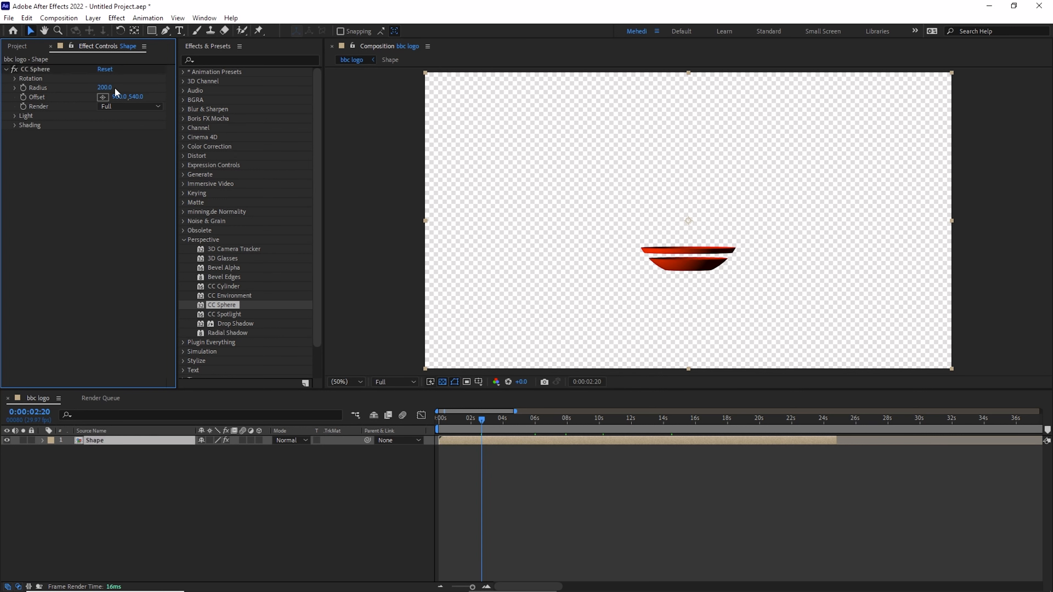
- Set the CC Sphere radius to 401
{"action": "left_click", "coordinate": [115, 90]}
{"action": "type", "text": "401"}
{"action": "key", "text": "Return"}
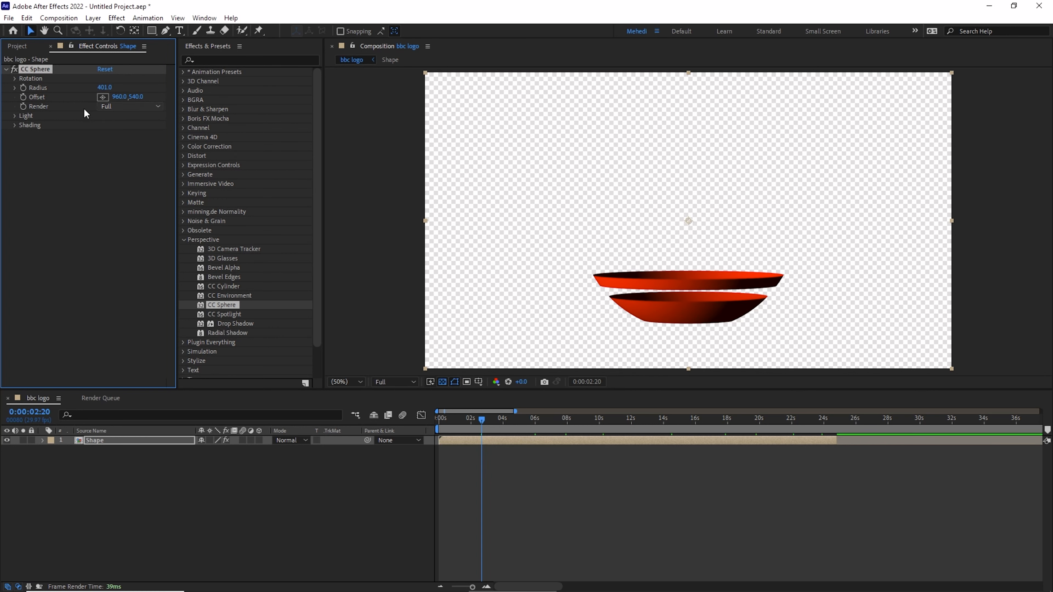
- Set the CC Sphere's Rotation X to -19° and Rotation Z to 37°, and preview the animation around 0:00:01:20
{"action": "left_click", "coordinate": [16, 78]}
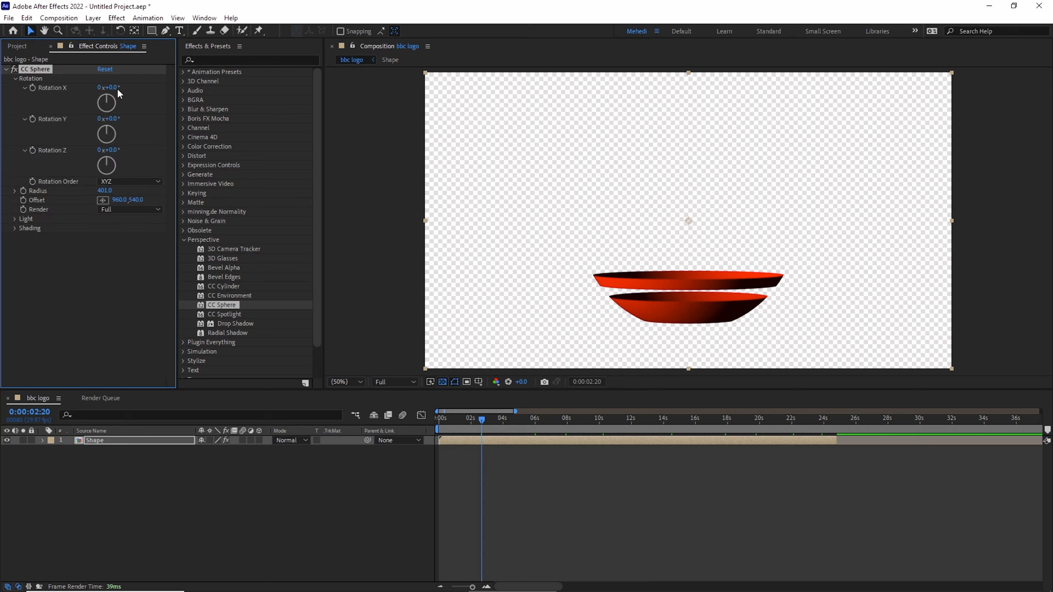
{"action": "left_click_drag", "start_coordinate": [112, 94], "coordinate": [127, 148]}
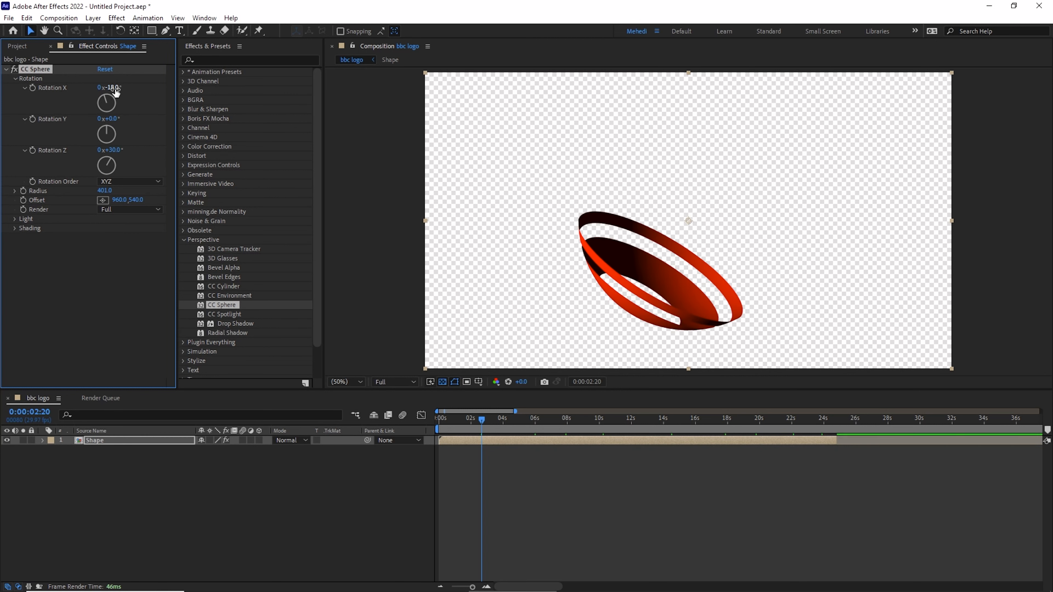
{"action": "mouse_move", "coordinate": [110, 88]}
{"action": "left_mouse_down"}
{"action": "mouse_move", "coordinate": [137, 91]}
{"action": "mouse_move", "coordinate": [120, 95]}
{"action": "left_mouse_up"}
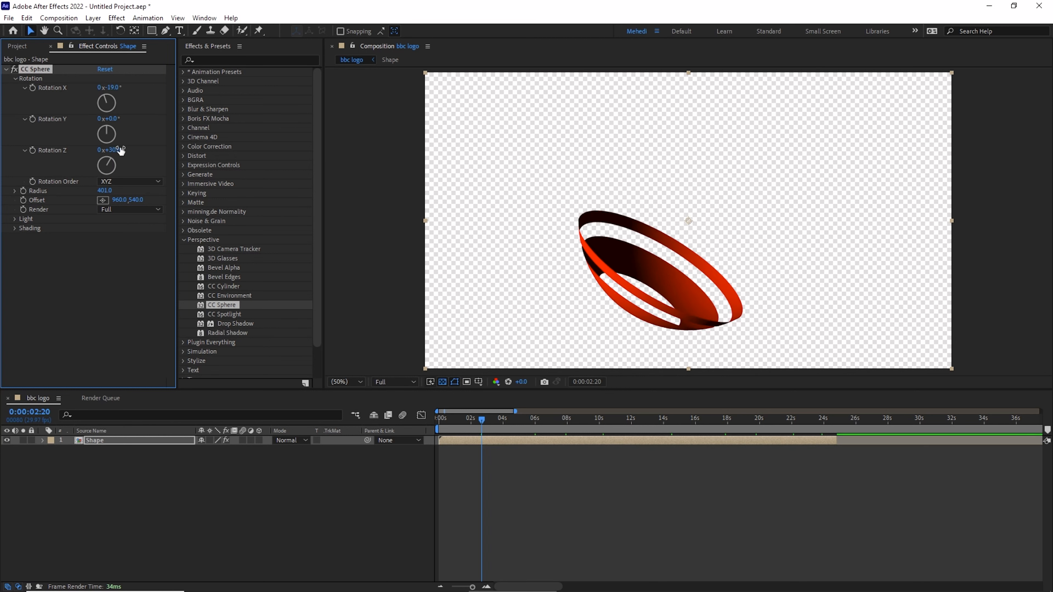
{"action": "left_click_drag", "start_coordinate": [118, 151], "coordinate": [123, 150]}
{"action": "key", "text": "space"}
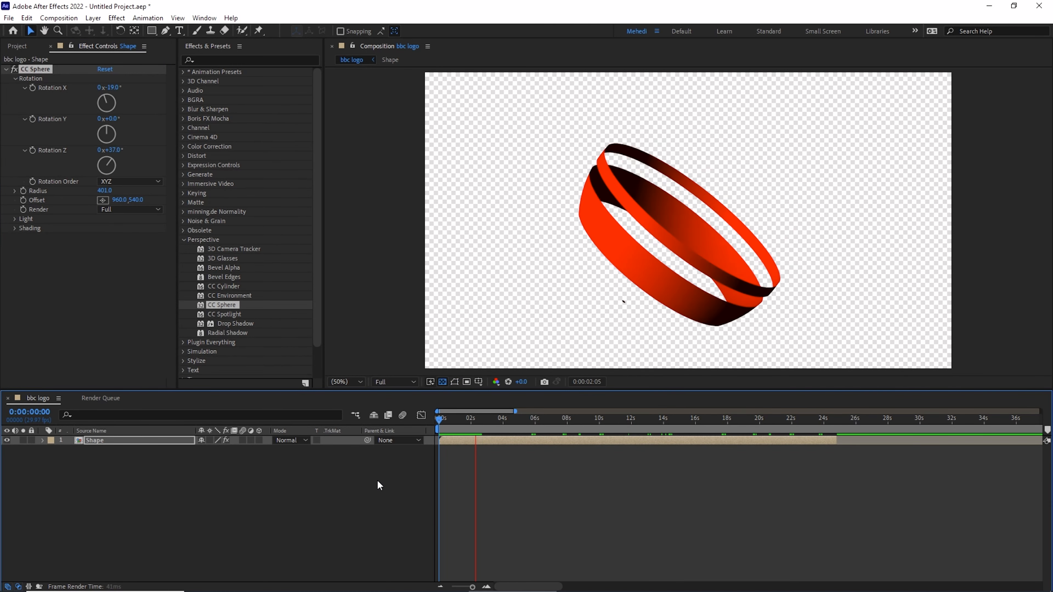
{"action": "left_click_drag", "start_coordinate": [476, 419], "coordinate": [467, 427]}
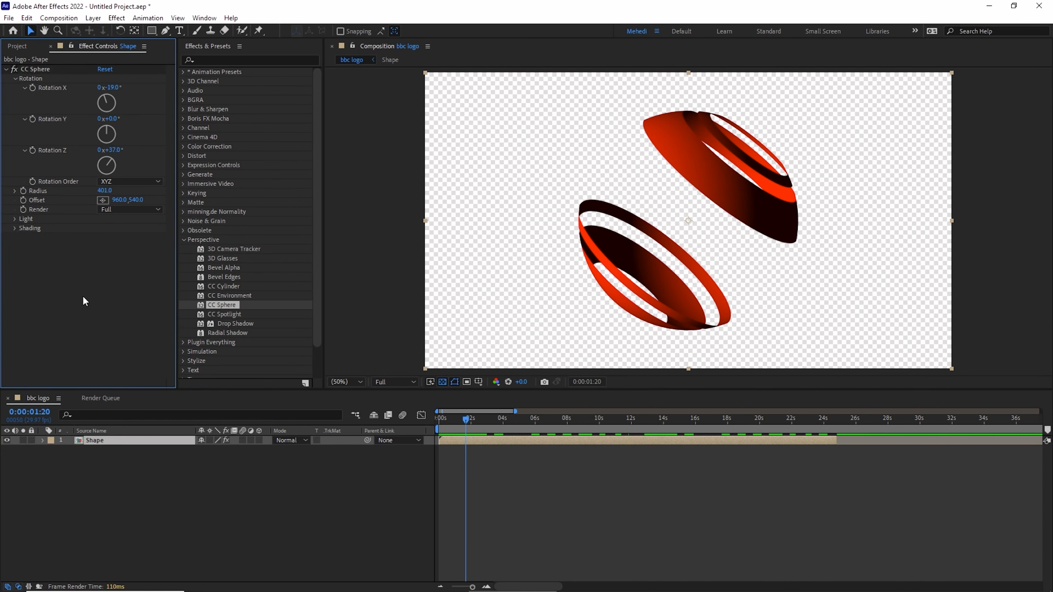
- Import the world map image pngegg.png and place it above the Shape layer in the bbc logo composition
{"action": "left_click", "coordinate": [18, 47]}
{"action": "double_click", "coordinate": [104, 248]}
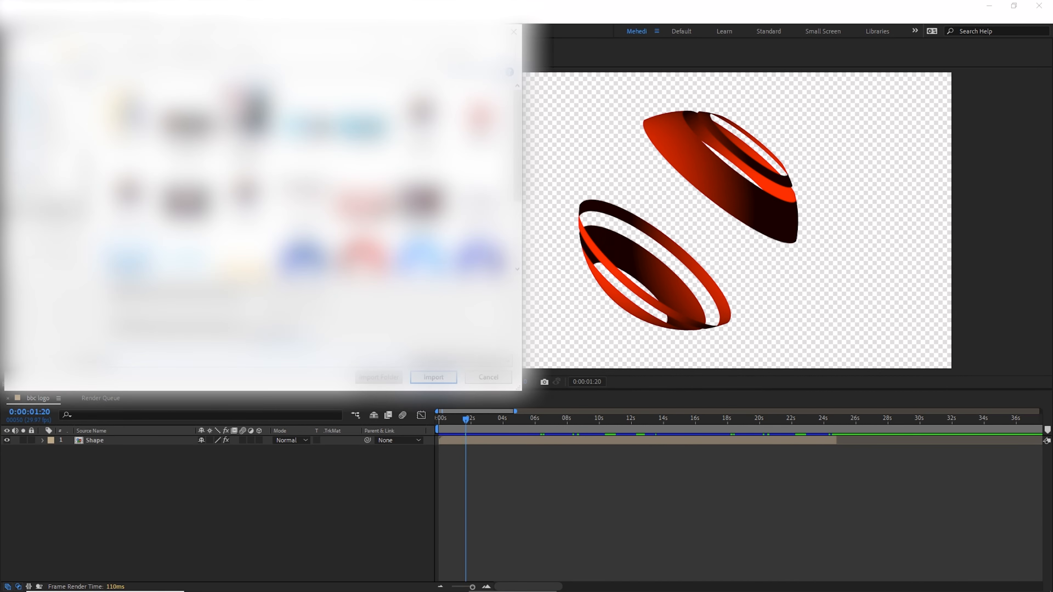
{"action": "double_click", "coordinate": [251, 256]}
{"action": "left_click_drag", "start_coordinate": [49, 157], "coordinate": [109, 439]}
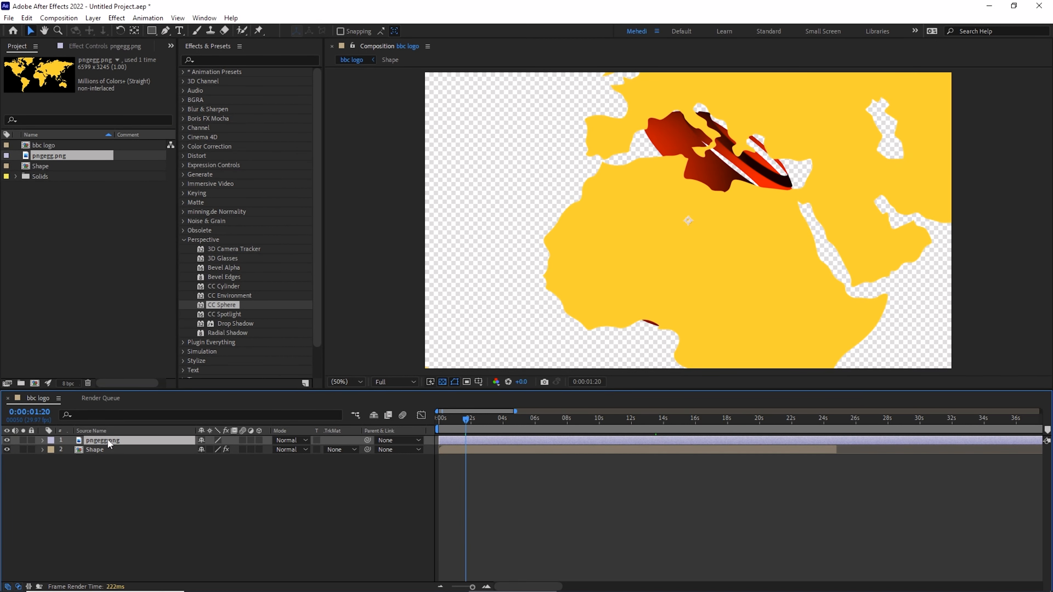
- Fit the pngegg.png map to the composition size and reduce its scale to 23.0, 26.3%
{"action": "key", "text": "ctrl+alt+f"}
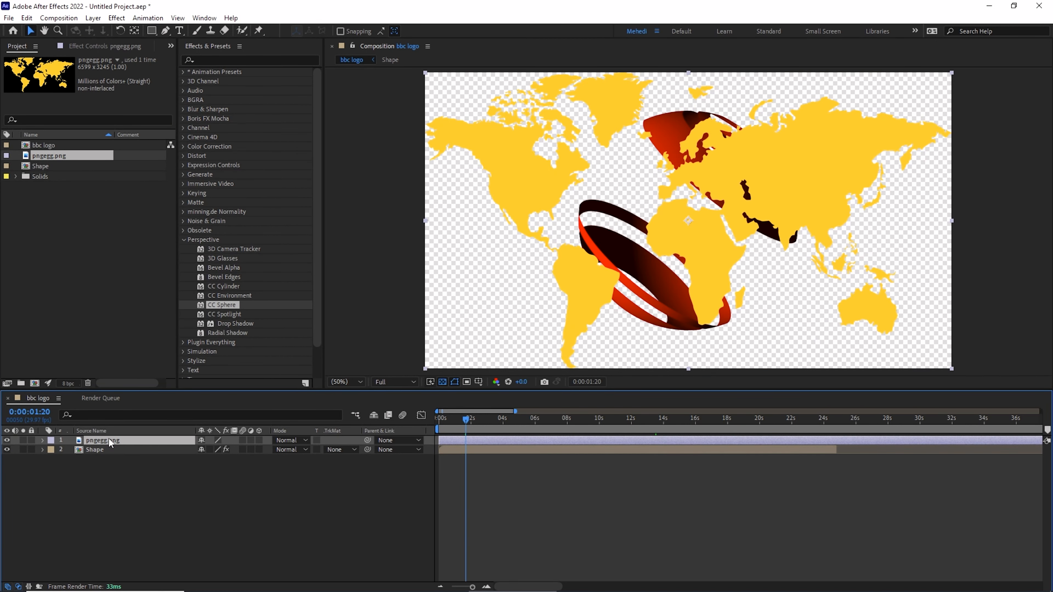
{"action": "key", "text": "s"}
{"action": "left_click_drag", "start_coordinate": [222, 449], "coordinate": [223, 449]}
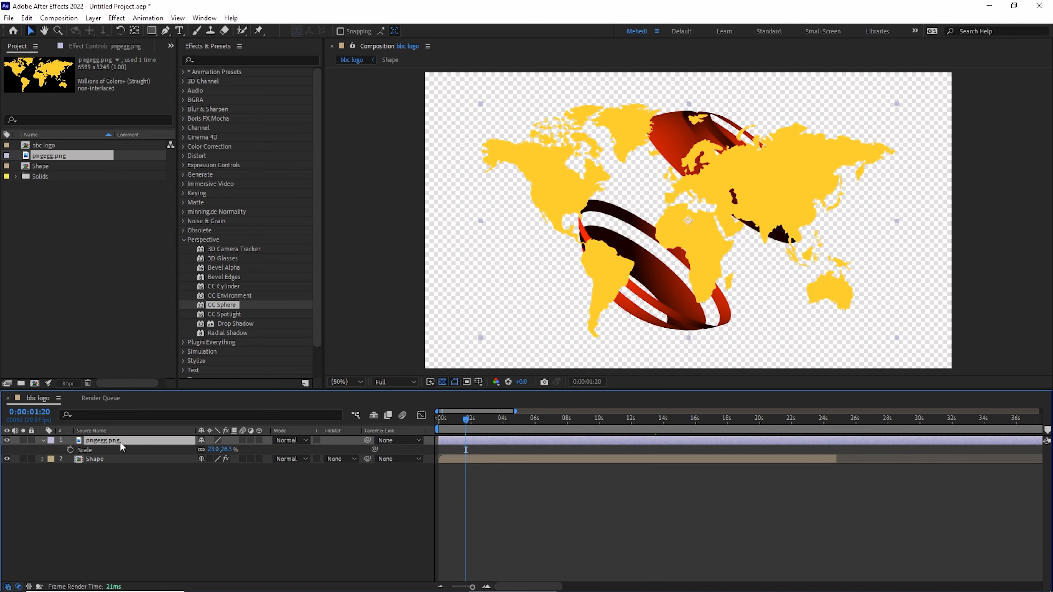
- Pre-compose the pngegg.png layer as "map" with all attributes moved into it, and apply CC Sphere to the new layer
{"action": "key", "text": "ctrl+shift+c"}
{"action": "type", "text": "map"}
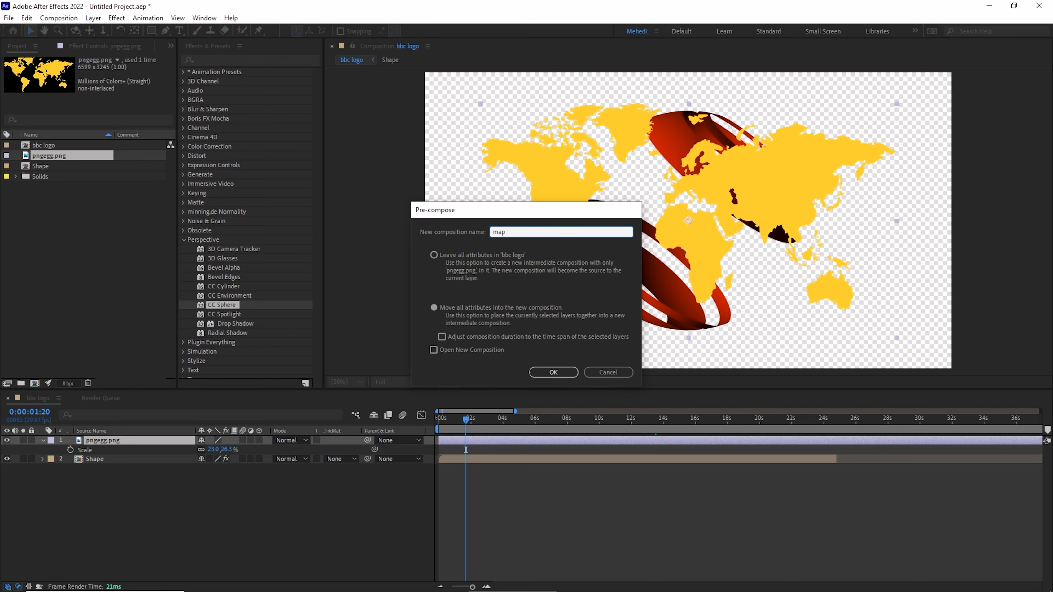
{"action": "key", "text": "Return"}
{"action": "left_click_drag", "start_coordinate": [220, 306], "coordinate": [137, 444]}
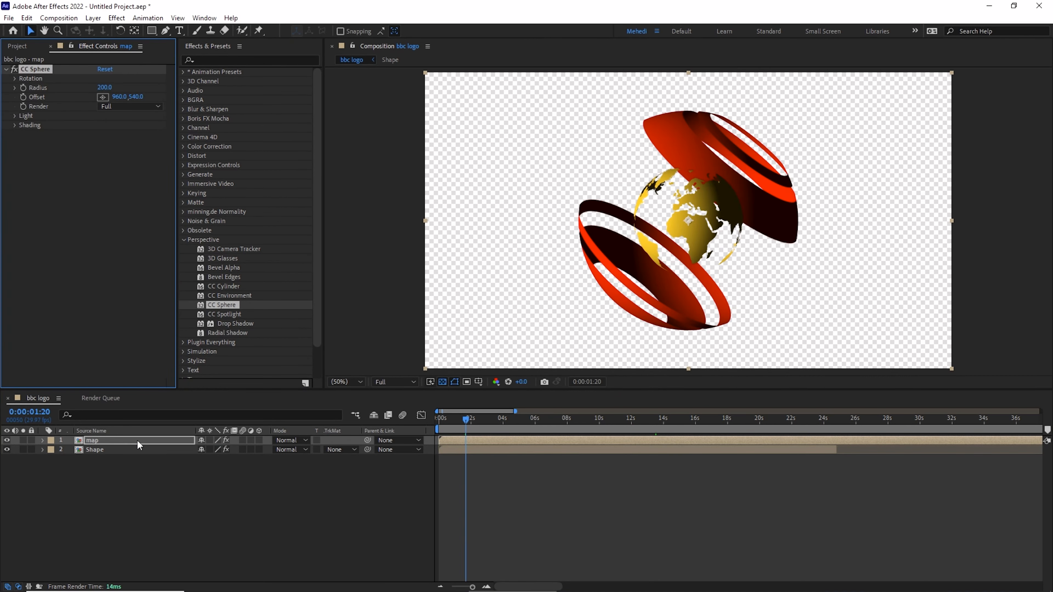
- Set the map layer's CC Sphere radius to 390
{"action": "left_click", "coordinate": [112, 451]}
{"action": "left_click", "coordinate": [116, 440]}
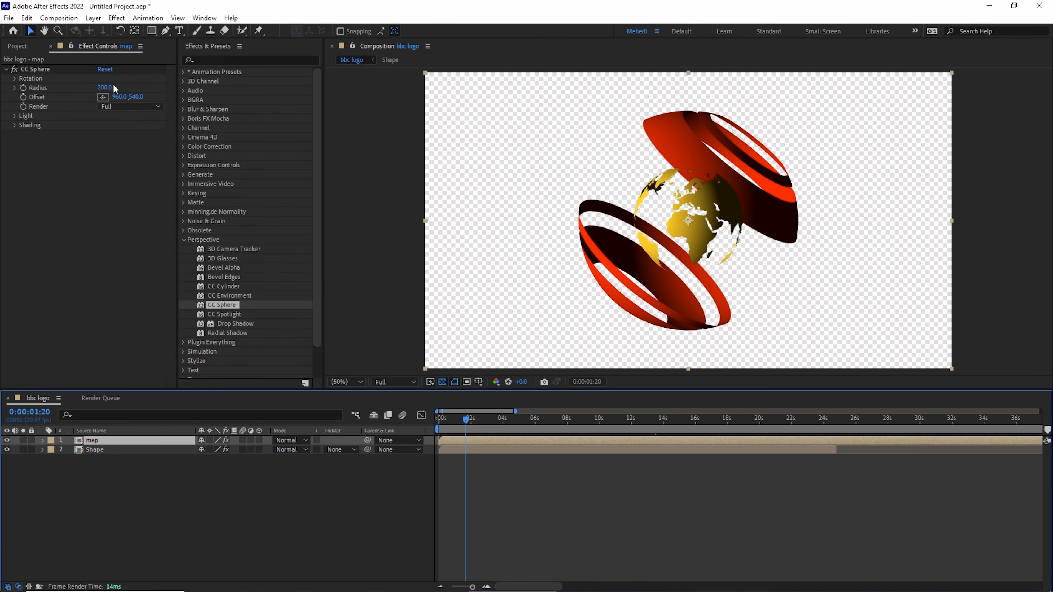
{"action": "left_click_drag", "start_coordinate": [114, 88], "coordinate": [210, 85]}
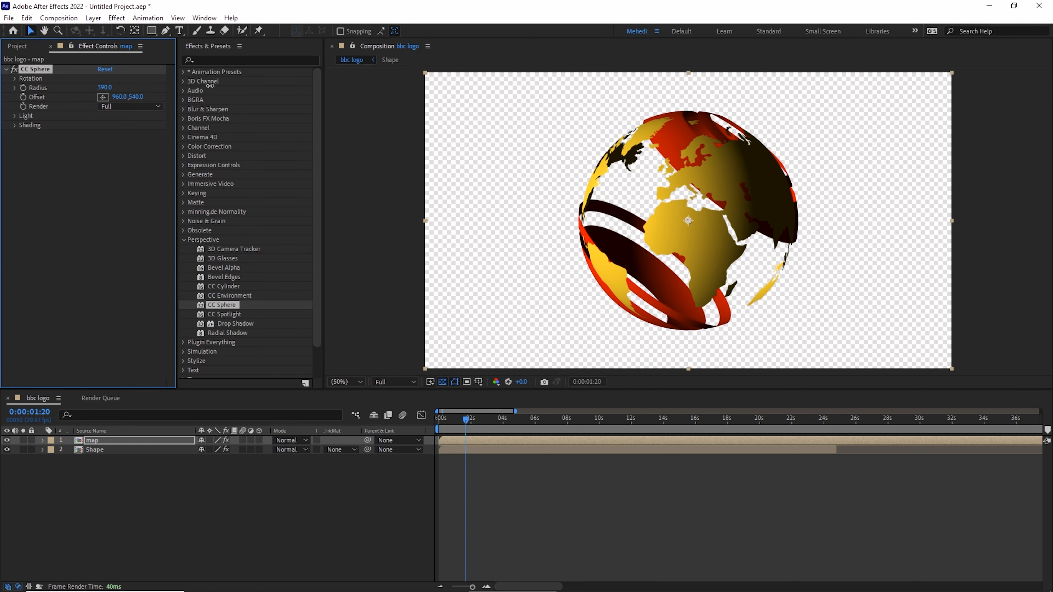
- Set the map sphere's Rotation X to -39° and Rotation Y to 54°, with light intensity 147, height 97 and direction -85°
{"action": "left_click", "coordinate": [15, 78]}
{"action": "left_click_drag", "start_coordinate": [114, 87], "coordinate": [146, 120]}
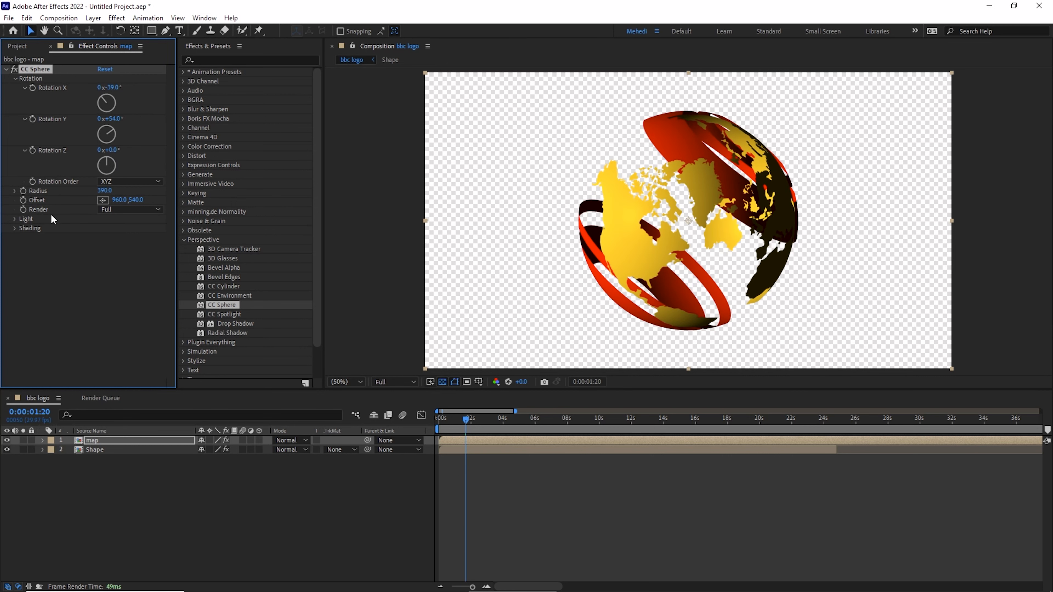
{"action": "left_click", "coordinate": [16, 219]}
{"action": "left_click_drag", "start_coordinate": [103, 227], "coordinate": [144, 259]}
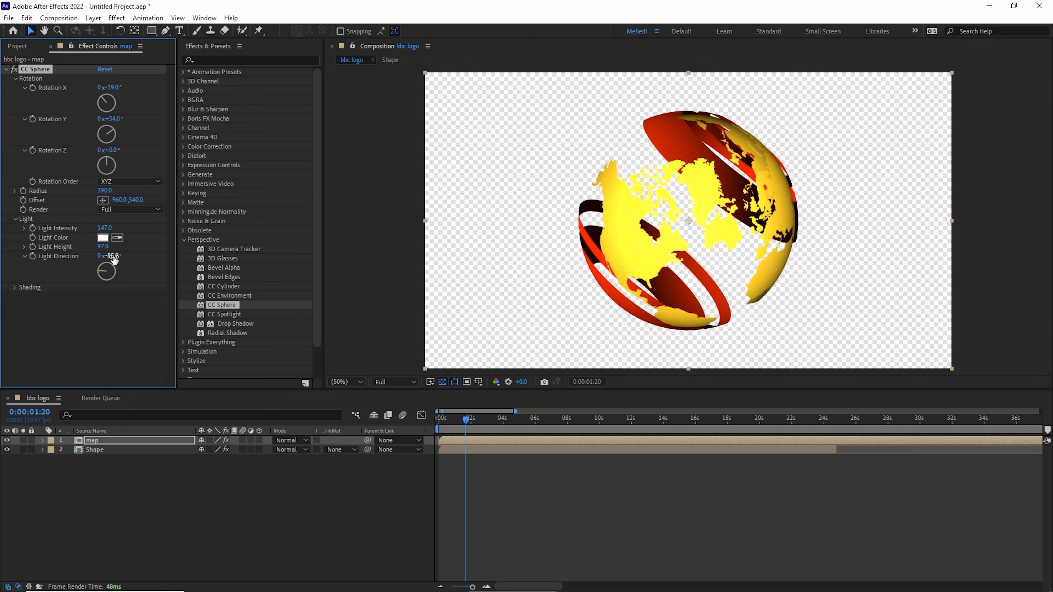
- Set the Shape layer's CC Sphere light intensity to 159, light height to 89 and light direction to -85°
{"action": "left_click", "coordinate": [104, 450]}
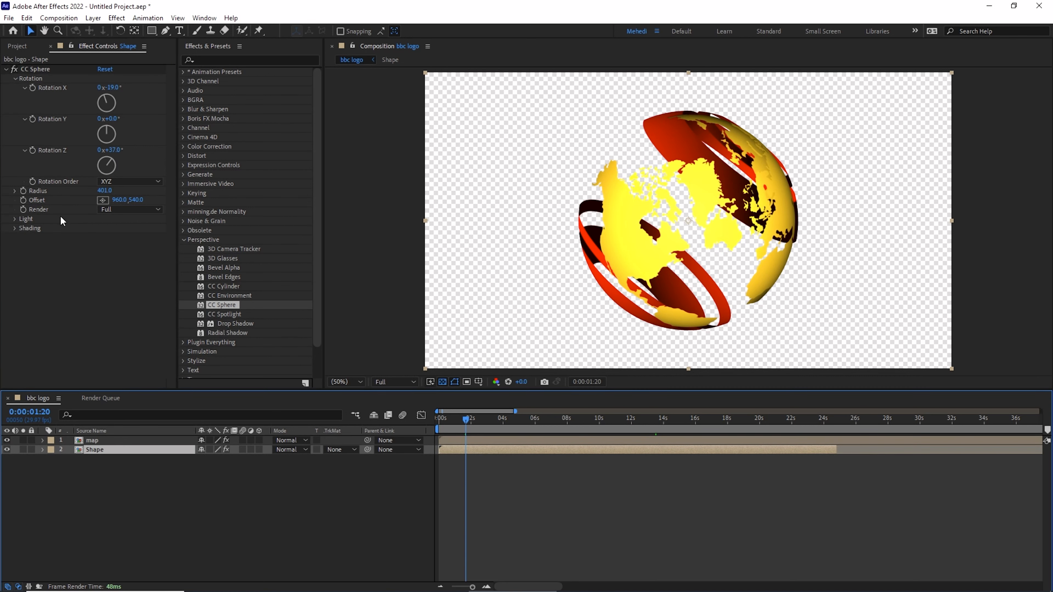
{"action": "left_click", "coordinate": [16, 219]}
{"action": "mouse_move", "coordinate": [105, 228]}
{"action": "left_mouse_down"}
{"action": "mouse_move", "coordinate": [136, 225]}
{"action": "mouse_move", "coordinate": [133, 245]}
{"action": "left_mouse_up"}
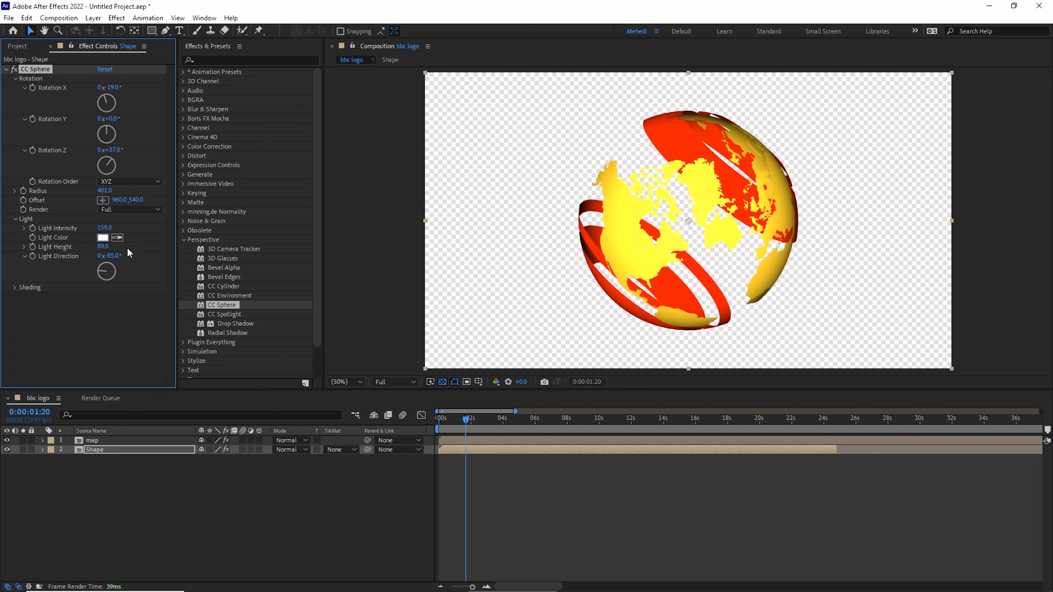
- Preview the relit globe animation from the start of the bbc logo composition
{"action": "left_click", "coordinate": [21, 47]}
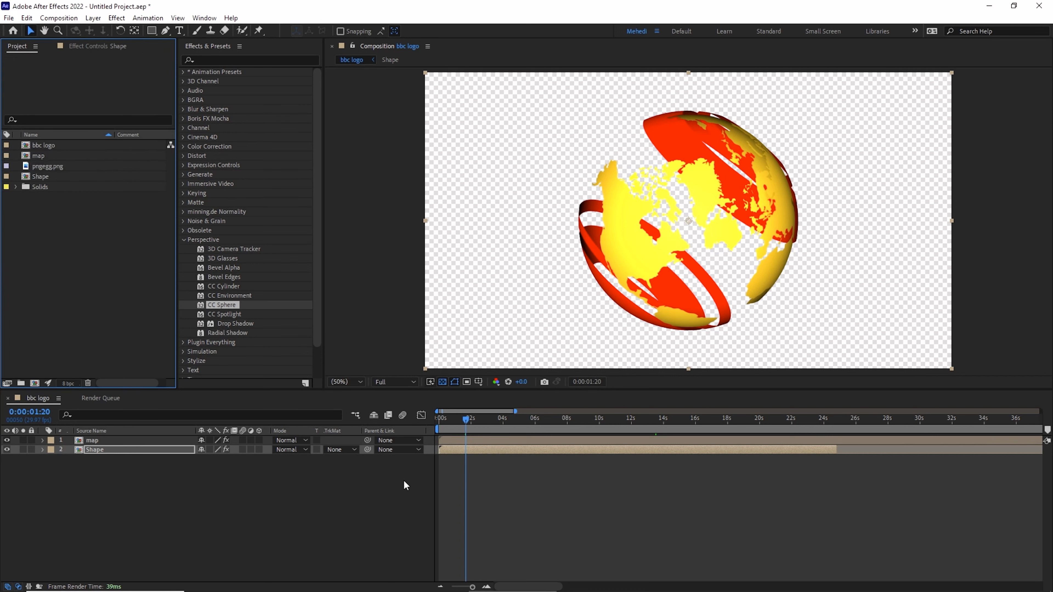
{"action": "left_click_drag", "start_coordinate": [465, 421], "coordinate": [433, 422]}
{"action": "key", "text": "space"}
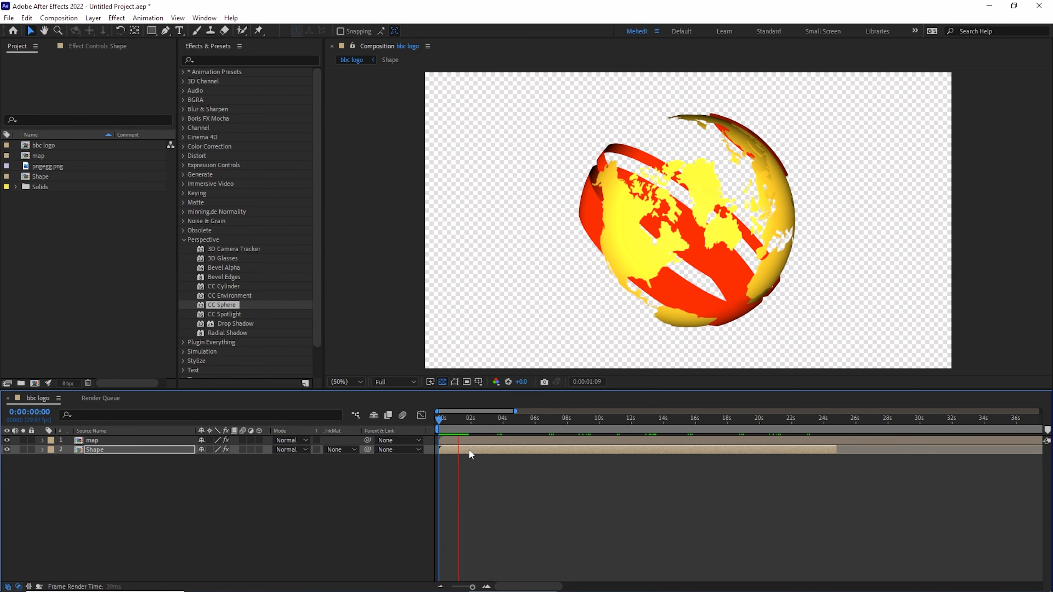
{"action": "key", "text": "space"}
- Duplicate the Shape composition in the project and place the Shape 2 copy above the map layer in bbc logo
{"action": "left_click", "coordinate": [130, 453]}
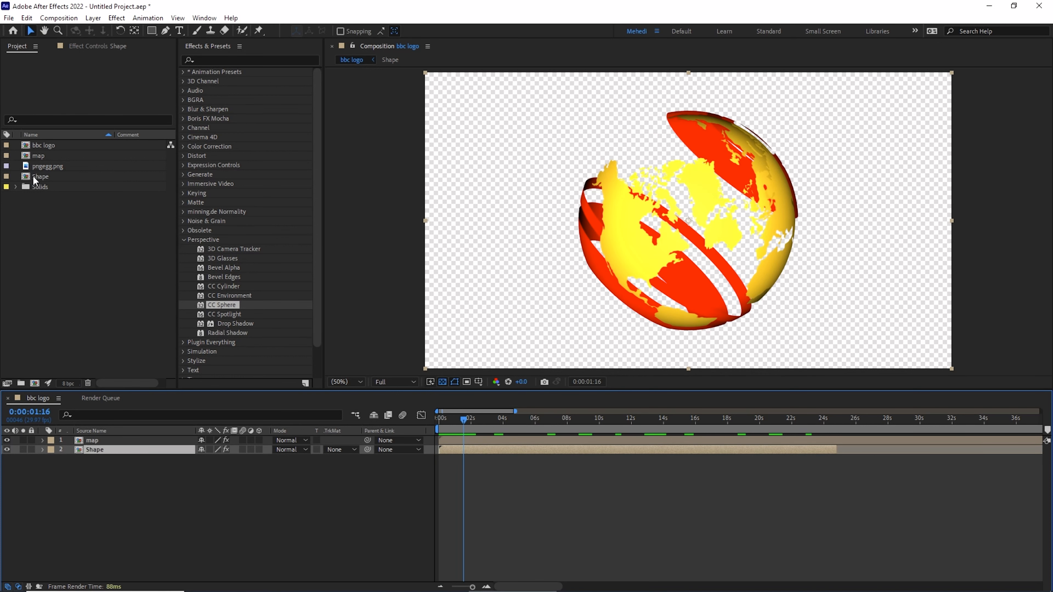
{"action": "left_click", "coordinate": [35, 178]}
{"action": "left_click", "coordinate": [27, 18]}
{"action": "left_click", "coordinate": [63, 160]}
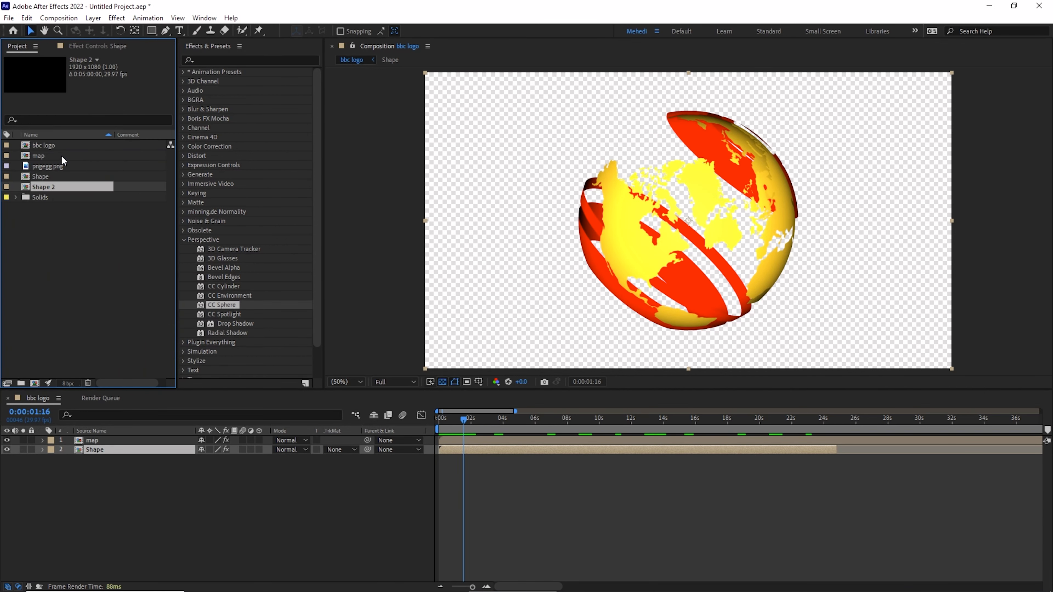
{"action": "left_click_drag", "start_coordinate": [51, 190], "coordinate": [103, 445]}
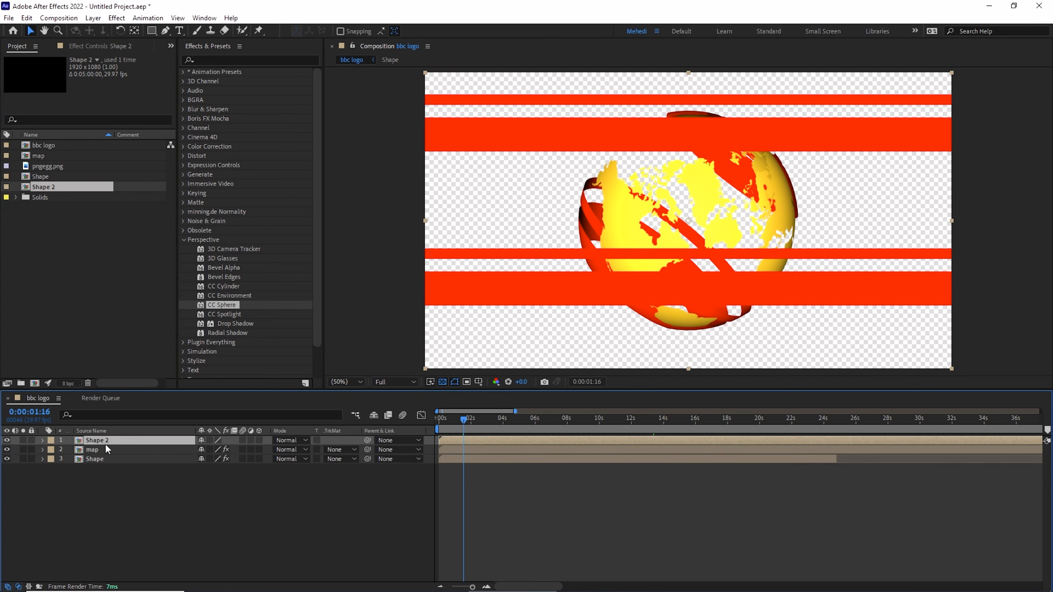
- Copy the CC Sphere effect from the Shape layer and paste it onto the Shape 2 layer
{"action": "left_click", "coordinate": [99, 459]}
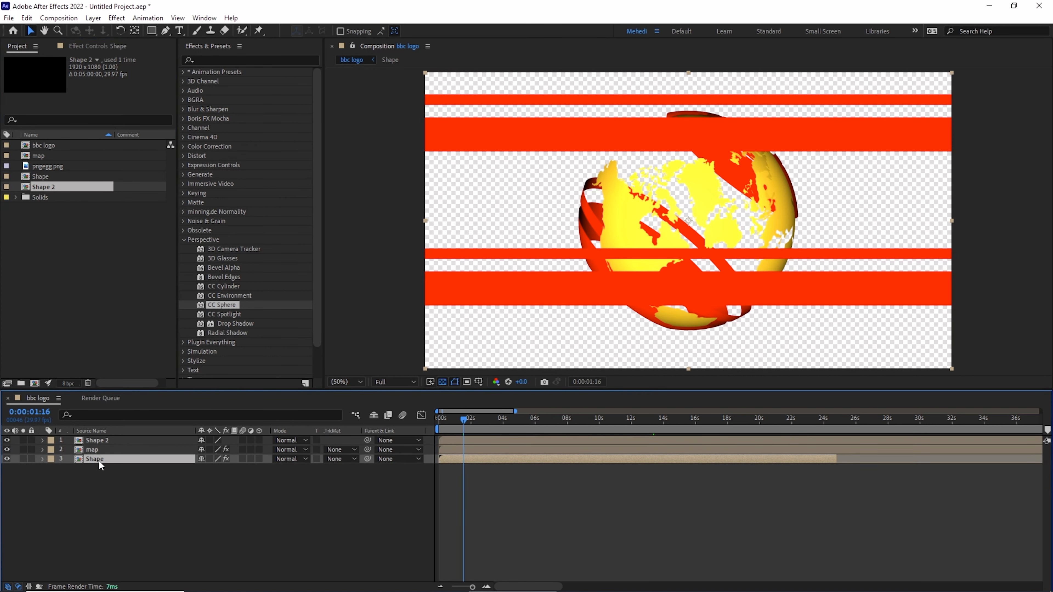
{"action": "left_click", "coordinate": [100, 46]}
{"action": "left_click", "coordinate": [38, 70]}
{"action": "left_click", "coordinate": [104, 439]}
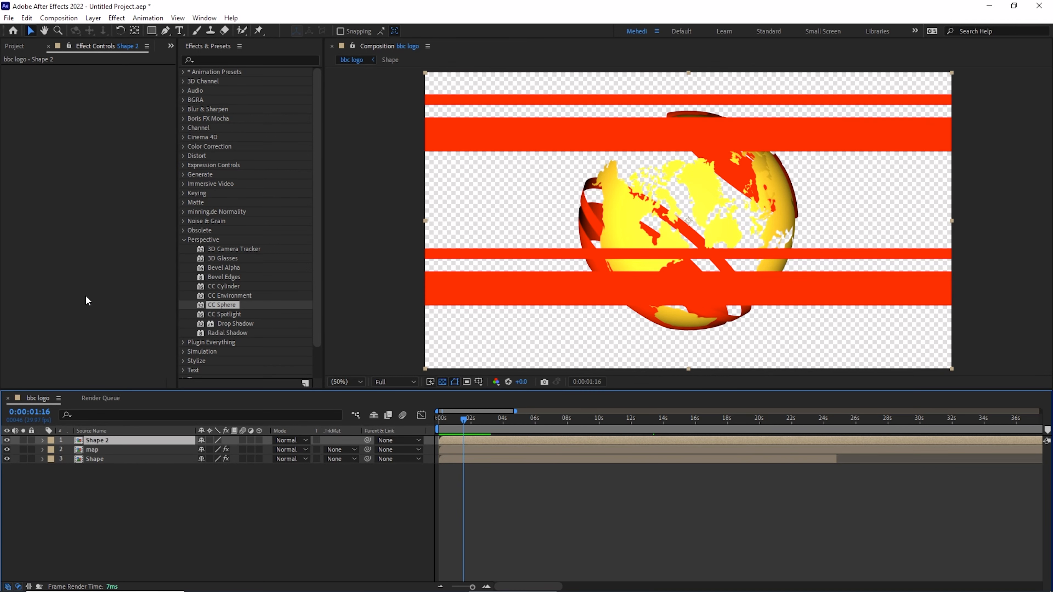
{"action": "key", "text": "ctrl+v"}
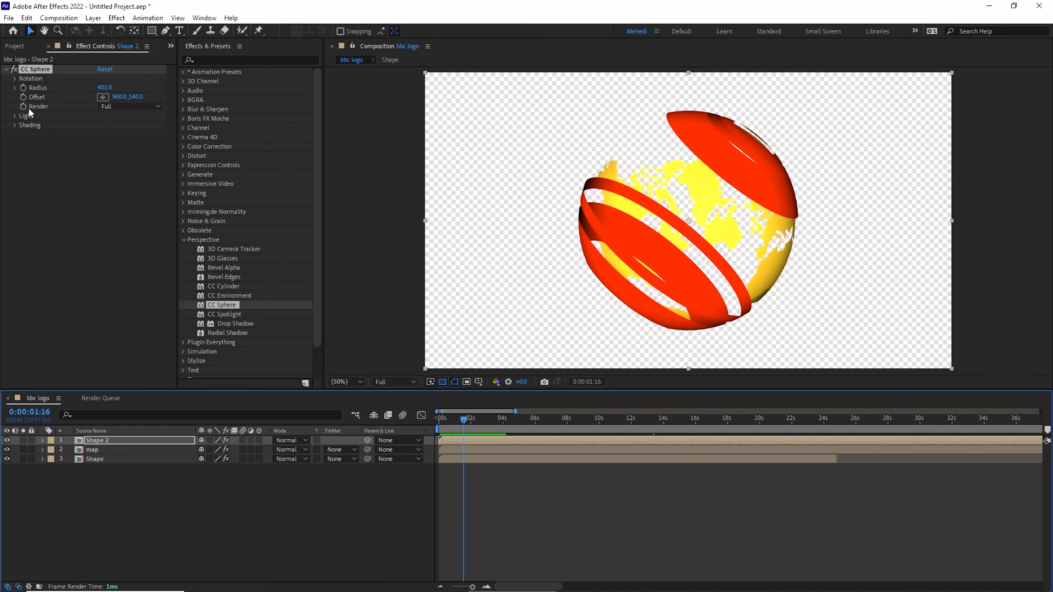
- Try the CC Sphere render as Inside on the Shape 2 layer and Outside on the Shape layer
{"action": "left_click", "coordinate": [118, 107]}
{"action": "left_click", "coordinate": [127, 130]}
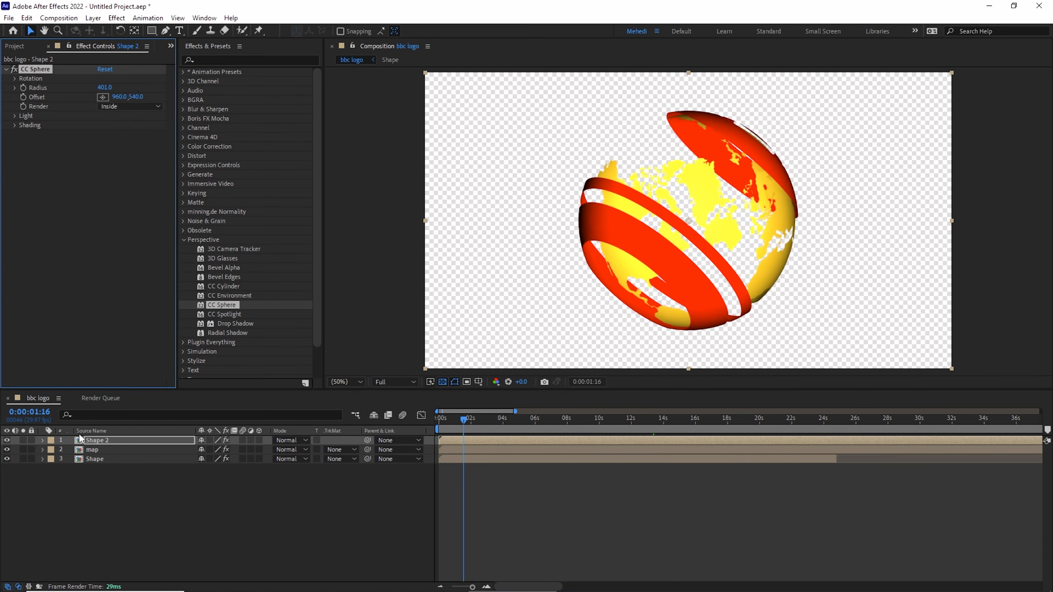
{"action": "left_click", "coordinate": [94, 459]}
{"action": "left_click", "coordinate": [129, 209]}
{"action": "left_click", "coordinate": [140, 233]}
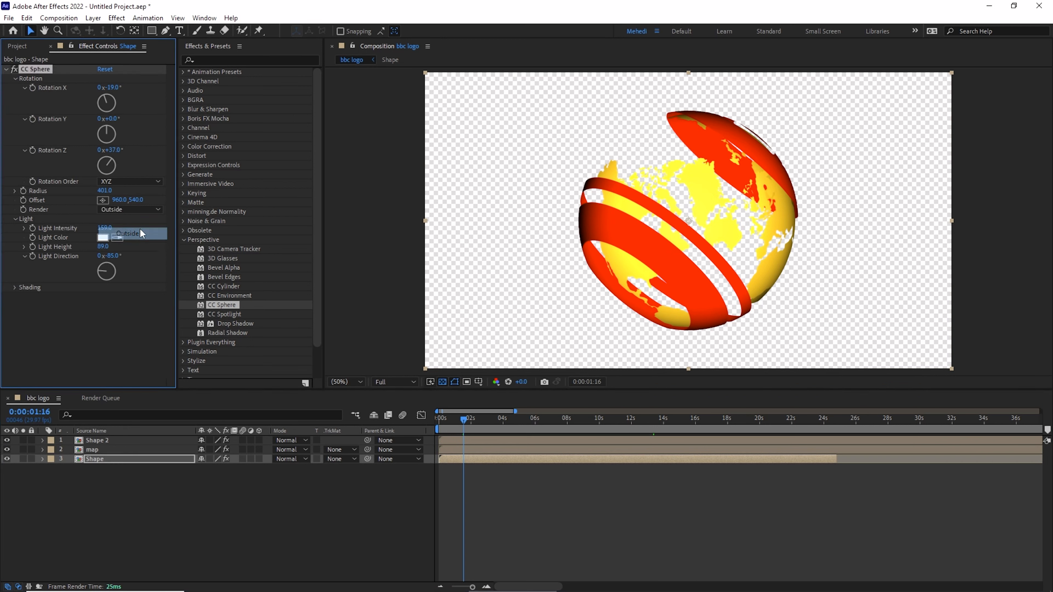
- Set the CC Sphere render to Inside on the Shape layer and to Outside on the Shape 2 layer
{"action": "left_click", "coordinate": [130, 210]}
{"action": "left_click", "coordinate": [128, 209]}
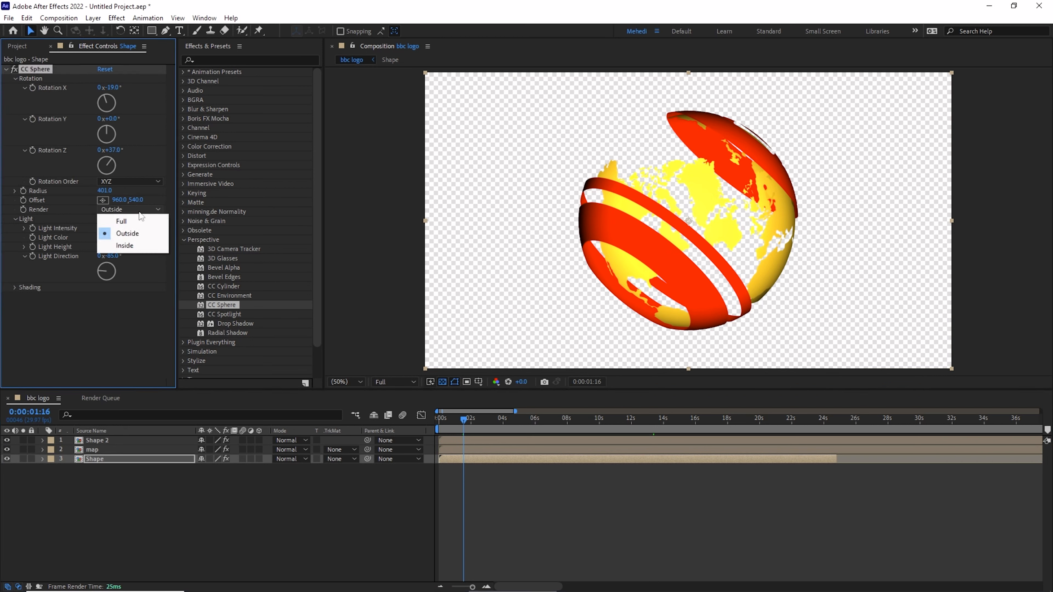
{"action": "left_click", "coordinate": [133, 244]}
{"action": "left_click", "coordinate": [95, 440]}
{"action": "left_click", "coordinate": [129, 106]}
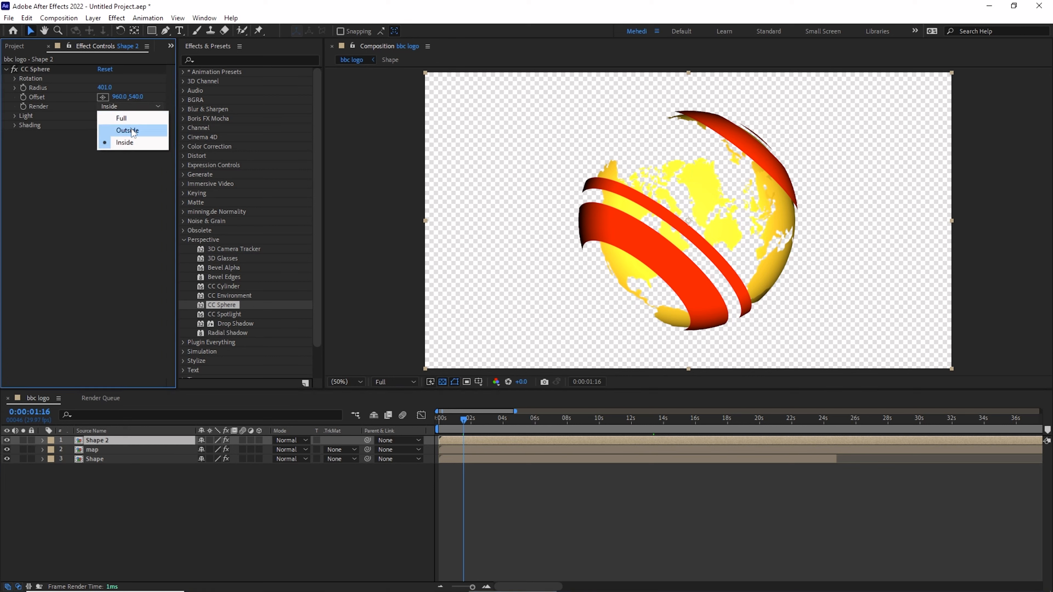
{"action": "left_click", "coordinate": [133, 129]}
- Preview the animation with the layered bands from the start, and select the map layer
{"action": "left_click", "coordinate": [442, 420]}
{"action": "key", "text": "space"}
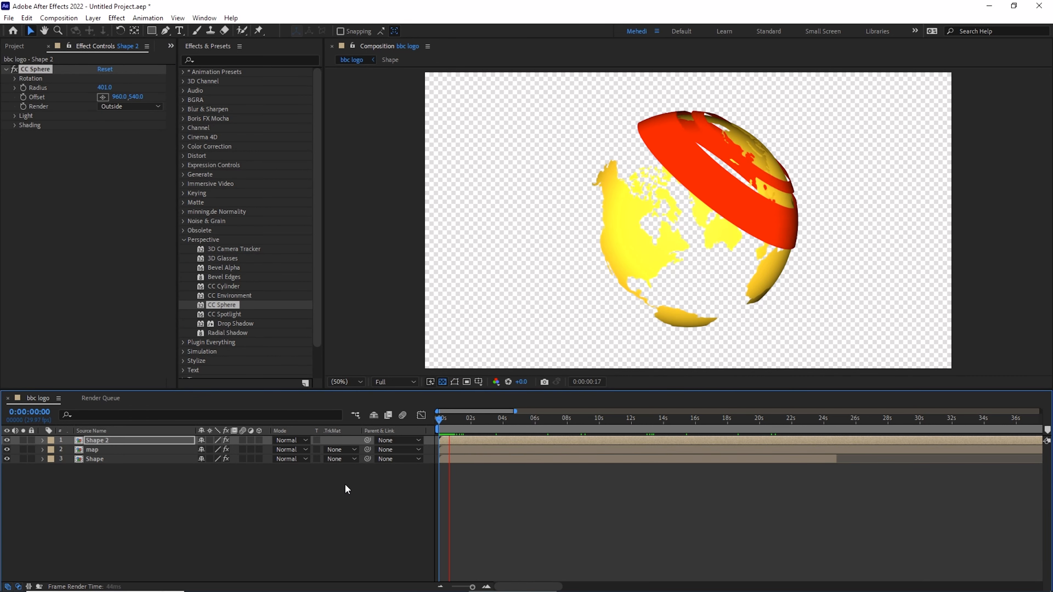
{"action": "key", "text": "space"}
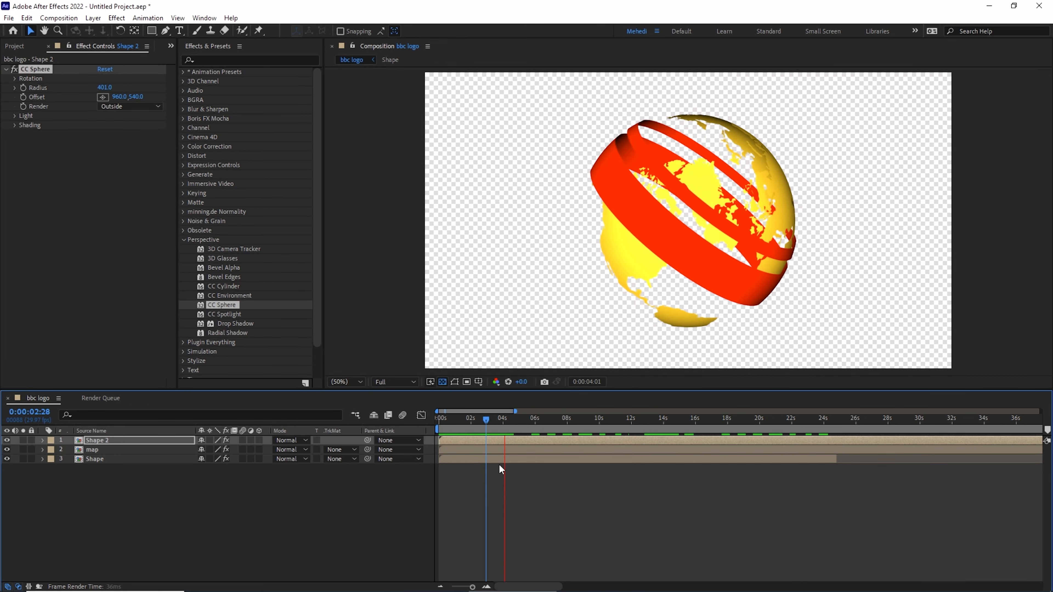
{"action": "key", "text": "space"}
{"action": "left_click", "coordinate": [567, 452]}
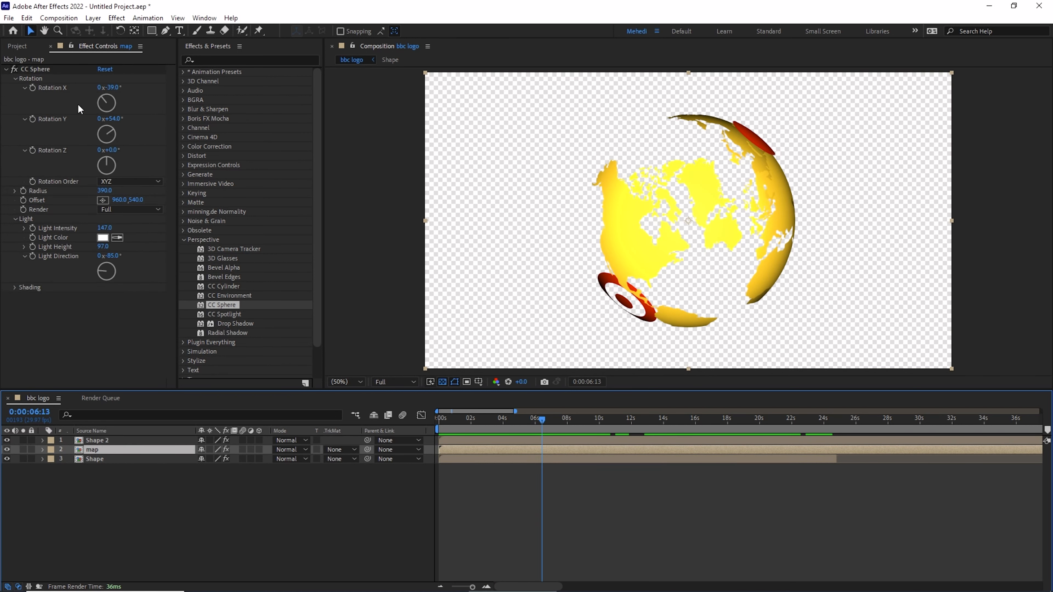
{"action": "left_click_drag", "start_coordinate": [116, 87], "coordinate": [131, 118]}
{"action": "key", "text": "ctrl+z"}
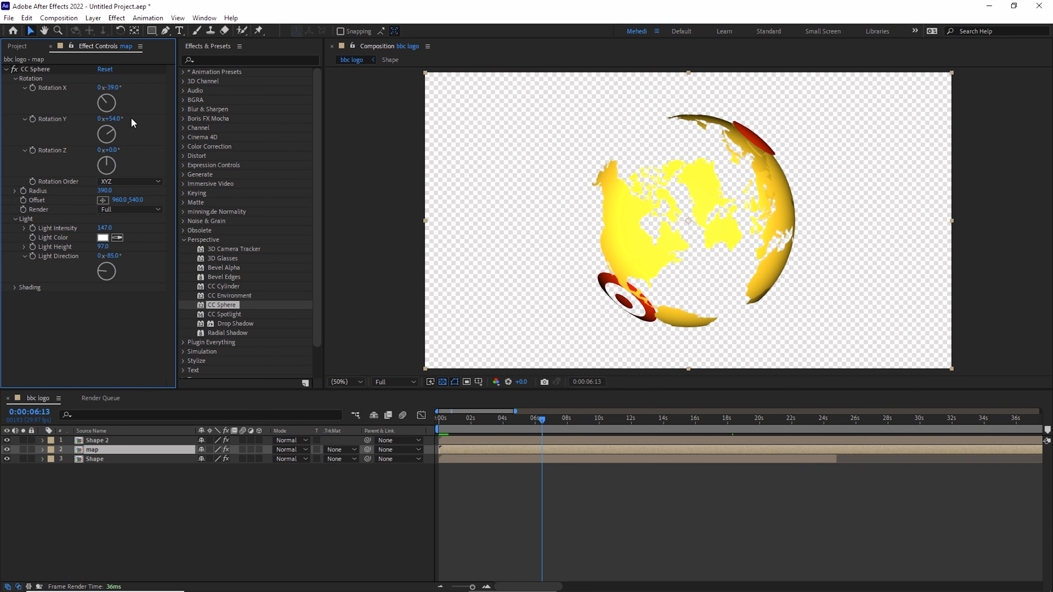
{"action": "key", "text": "ctrl+z"}
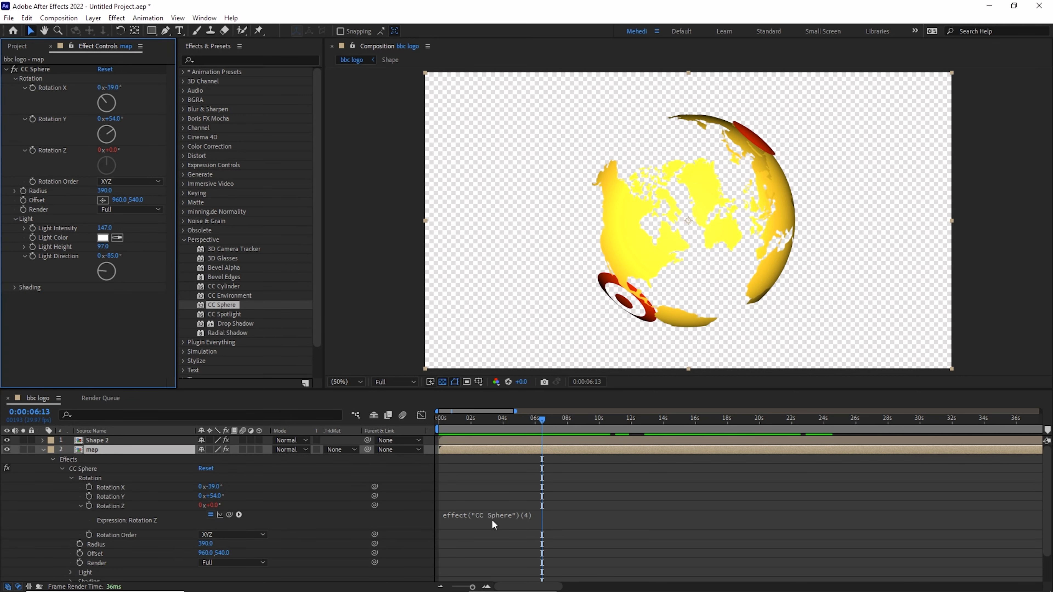
- Animate the map sphere's Rotation Z with the expression time*20
{"action": "left_click", "coordinate": [492, 519]}
{"action": "type", "text": "time*"}
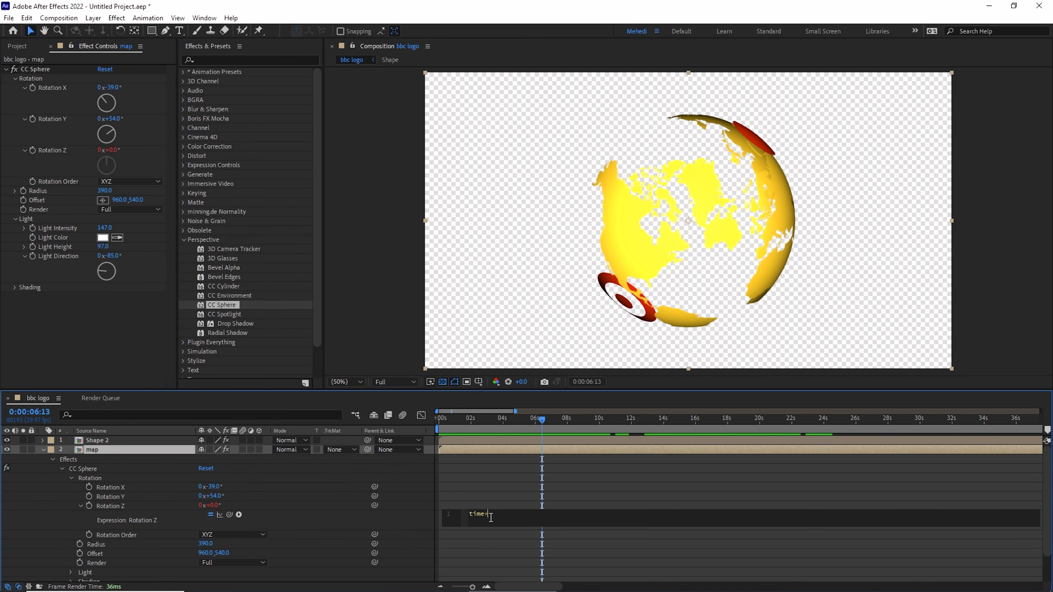
{"action": "type", "text": "20"}
{"action": "key", "text": "KP_Enter"}
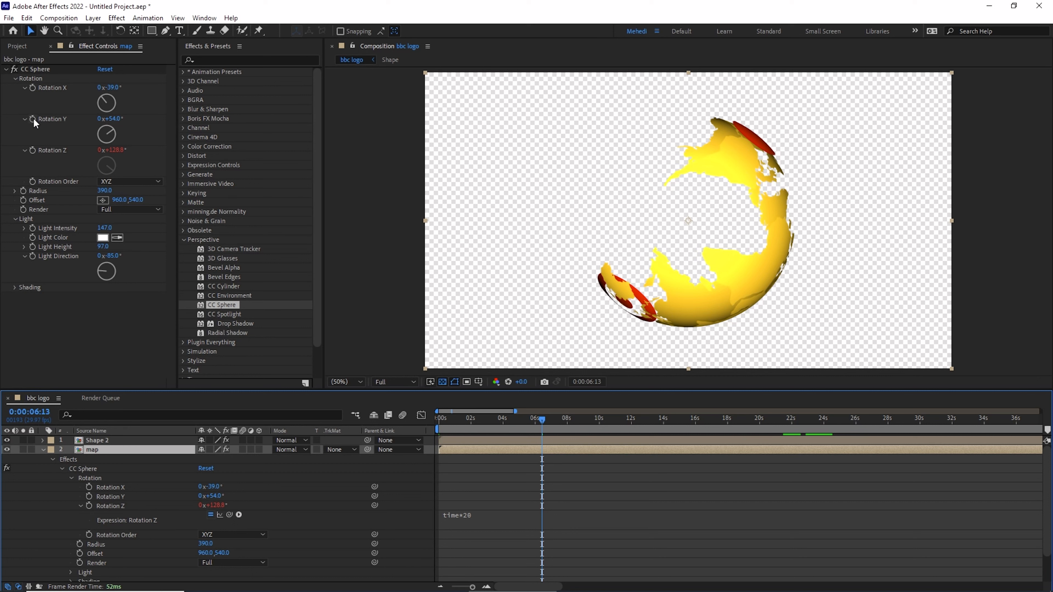
- Animate the map sphere's Rotation Y with the expression time*15
{"action": "left_click", "coordinate": [33, 119], "text": "alt"}
{"action": "type", "text": "time*"}
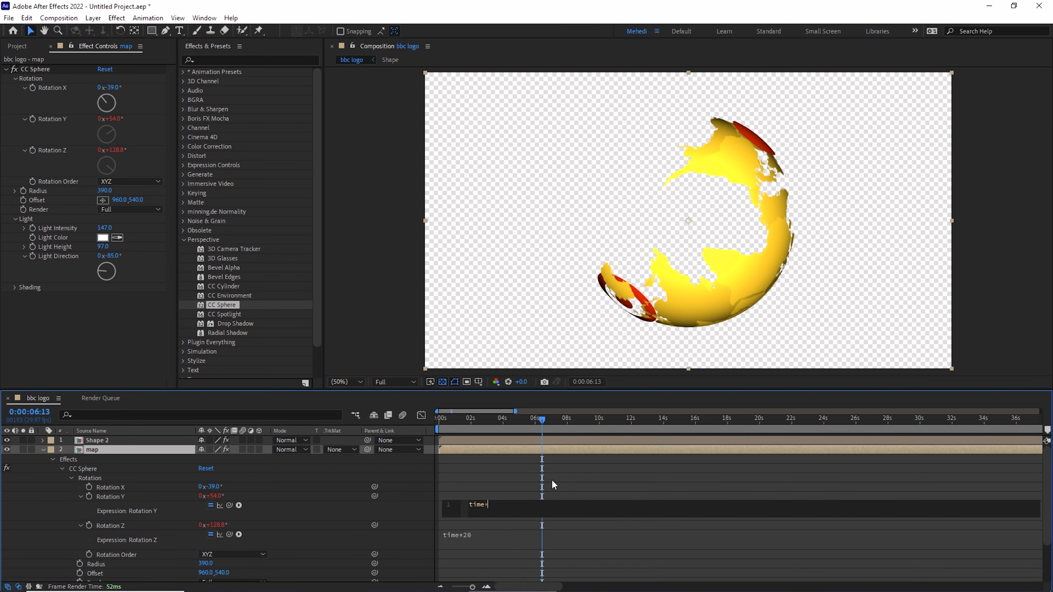
{"action": "type", "text": "15"}
{"action": "key", "text": "KP_Enter"}
- Animate the map sphere's Rotation X with the expression time*20
{"action": "left_click", "coordinate": [34, 88], "text": "alt"}
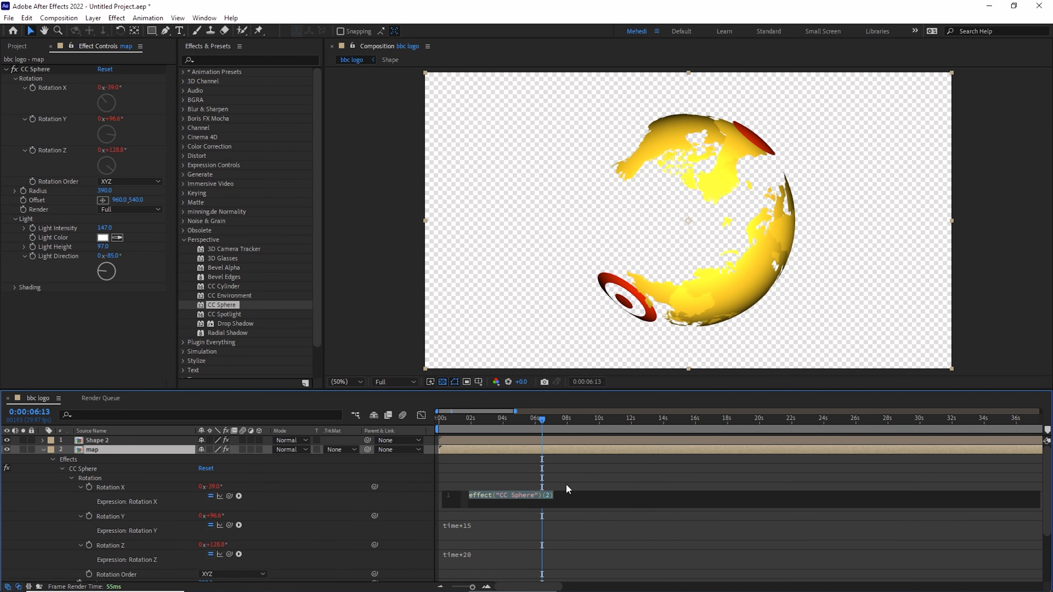
{"action": "type", "text": "time*"}
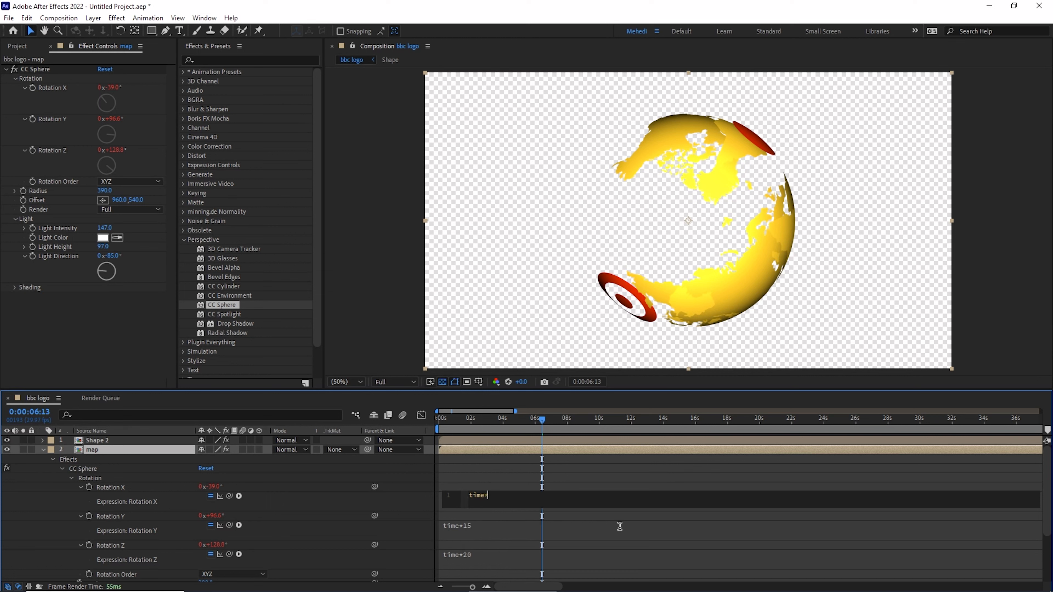
{"action": "type", "text": "20"}
{"action": "key", "text": "KP_Enter"}
- Return to the start of the composition, collapse the map layer's properties and preview the rotating globe
{"action": "left_click_drag", "start_coordinate": [546, 418], "coordinate": [391, 475]}
{"action": "left_click", "coordinate": [43, 449]}
{"action": "left_click", "coordinate": [117, 491]}
{"action": "key", "text": "space"}
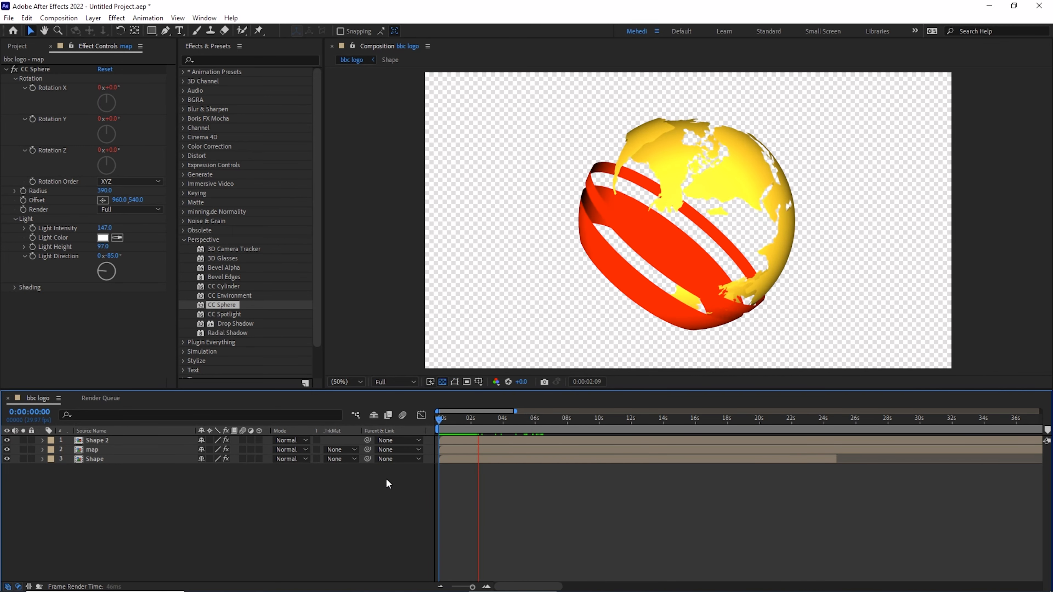
- Reduce the map layer's CC Sphere radius to 378 and preview the animation from 0:00:05:00
{"action": "left_click", "coordinate": [448, 451]}
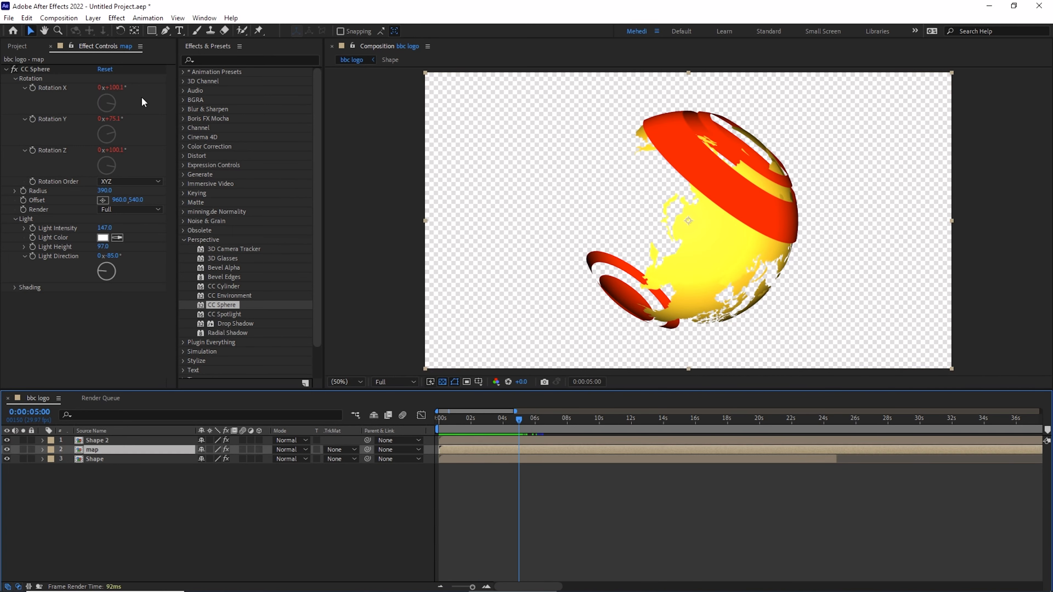
{"action": "left_click", "coordinate": [21, 82]}
{"action": "left_click", "coordinate": [15, 78]}
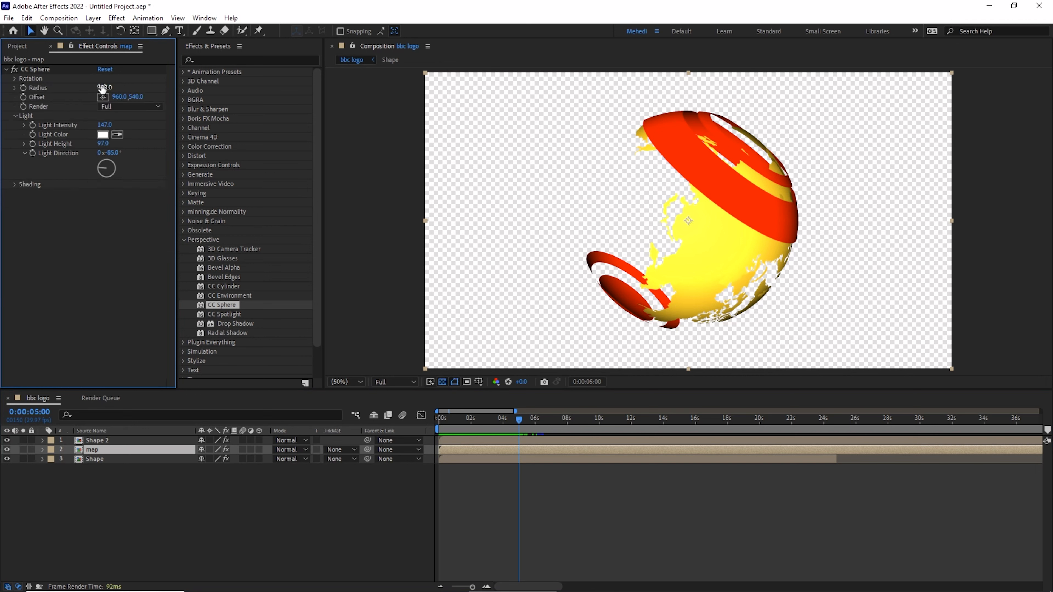
{"action": "left_click_drag", "start_coordinate": [102, 88], "coordinate": [97, 86]}
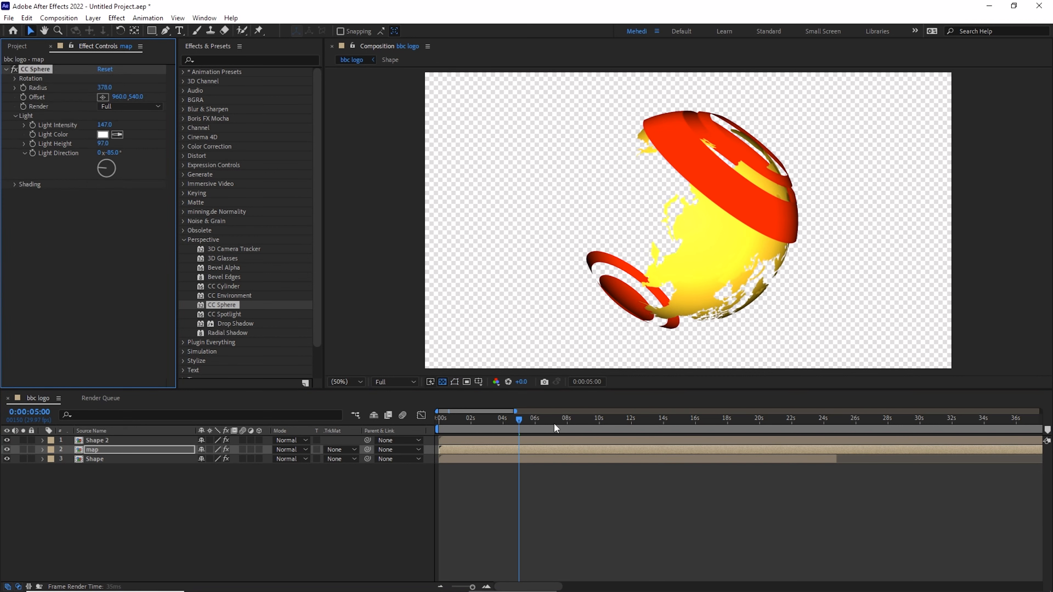
{"action": "key", "text": "space"}
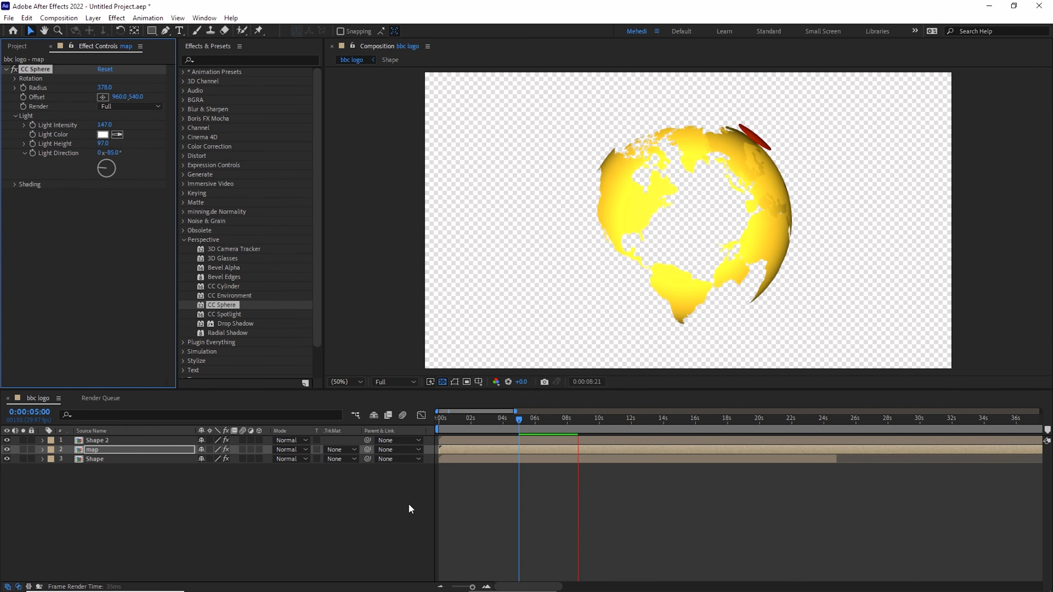